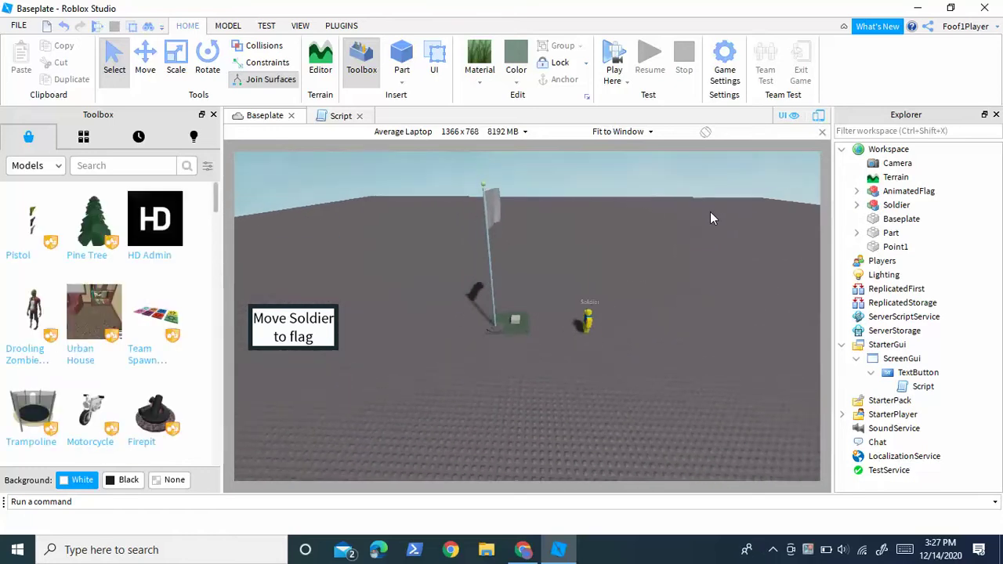
Step: Look over the existing scene: the flag, the green platform with its small block, and the Soldier
scroll(589, 235, "up", 5)
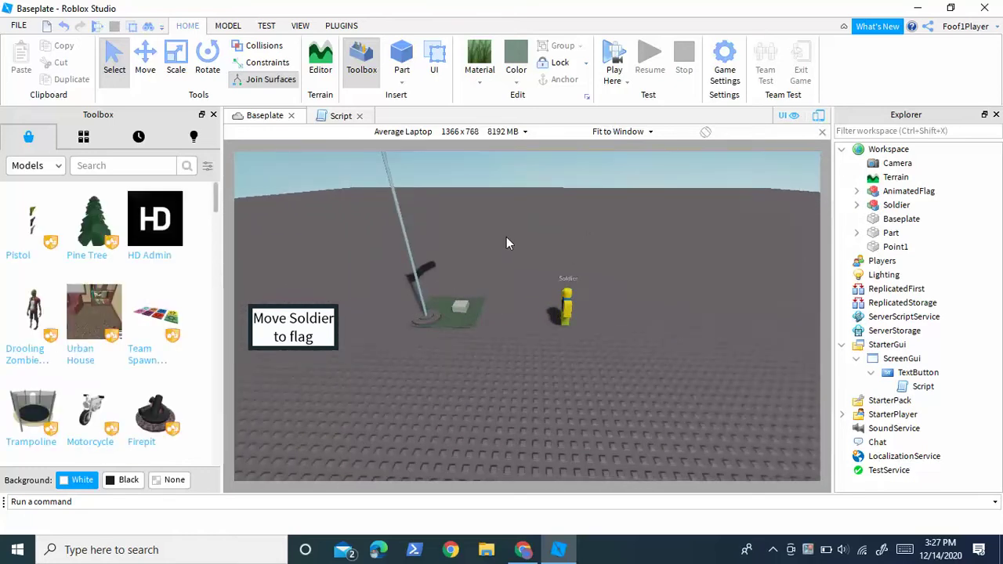
right_click_drag(475, 218, 516, 298)
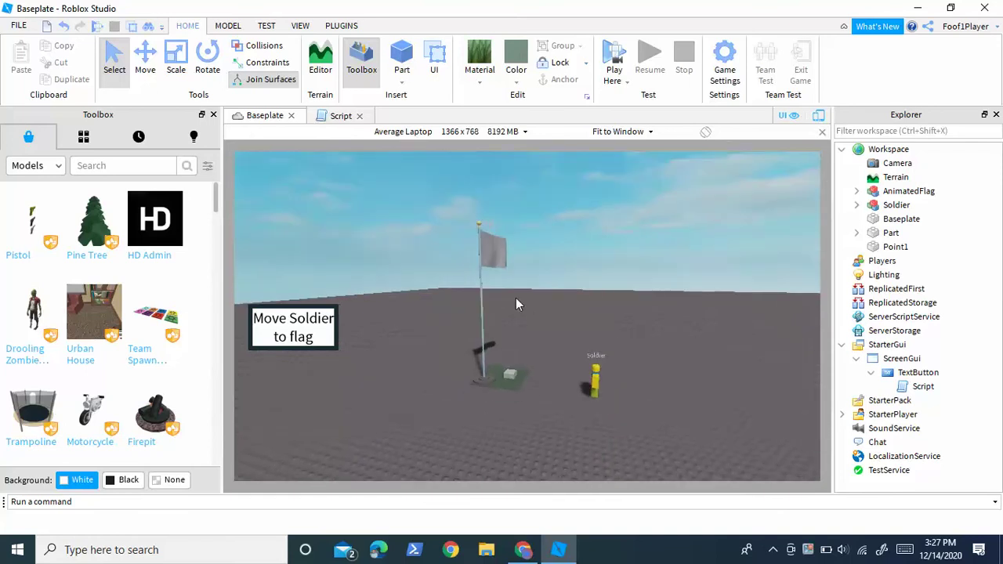
scroll(447, 302, "down", 4)
scroll(375, 310, "down", 1)
scroll(320, 329, "up", 8)
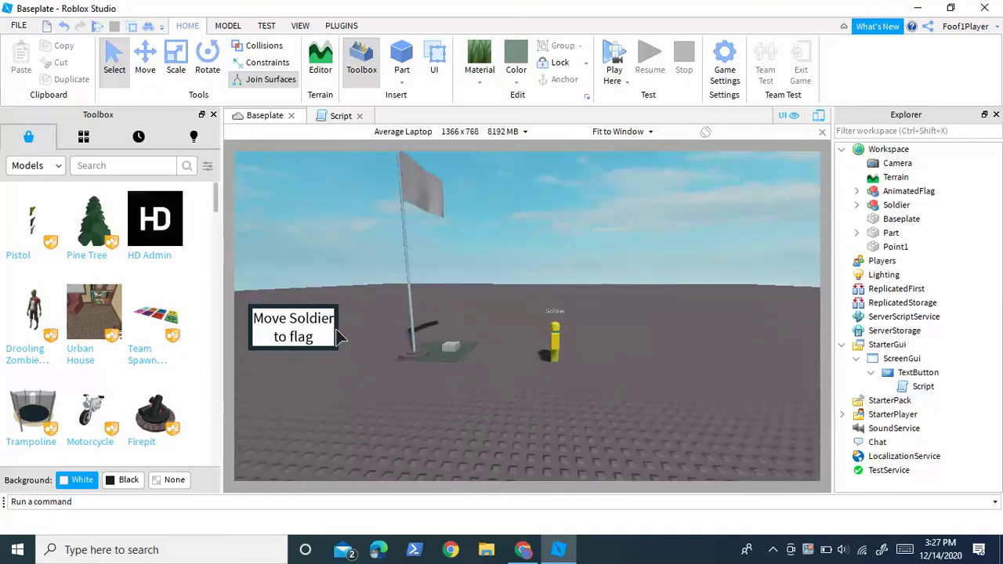
left_click(480, 361)
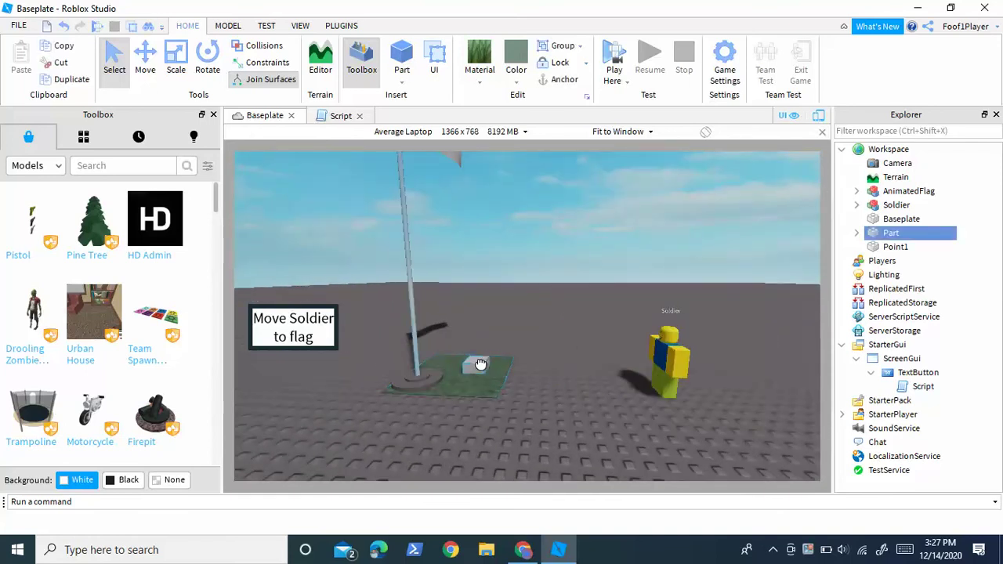
left_click(472, 363)
scroll(680, 379, "up", 2)
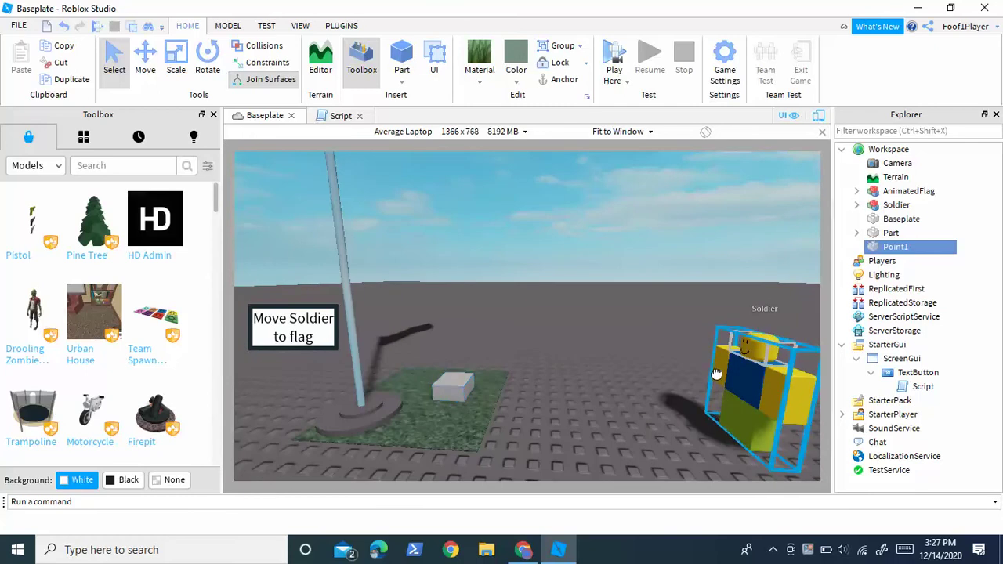
left_click(718, 376)
left_click(463, 385)
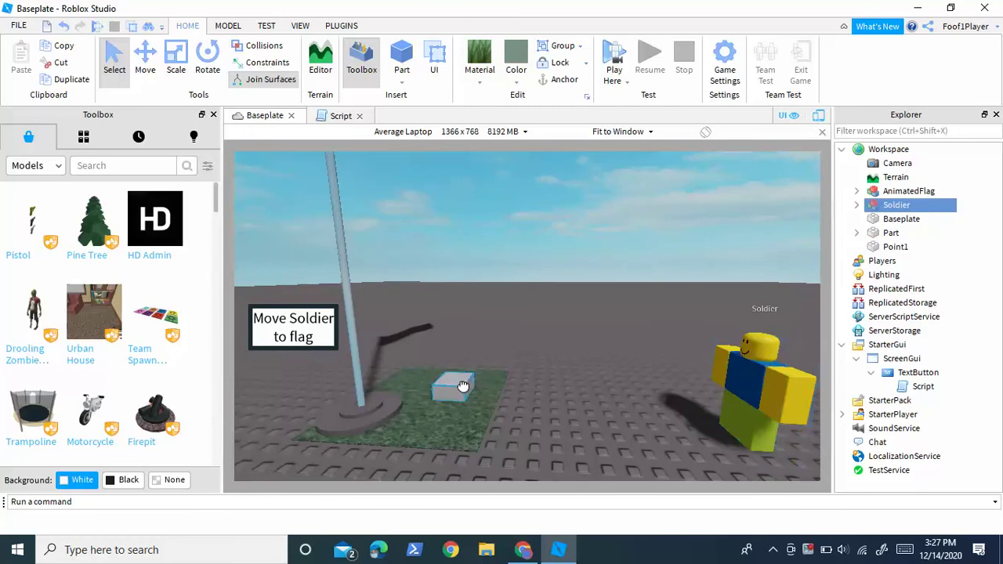
left_click(616, 359)
scroll(616, 358, "down", 7)
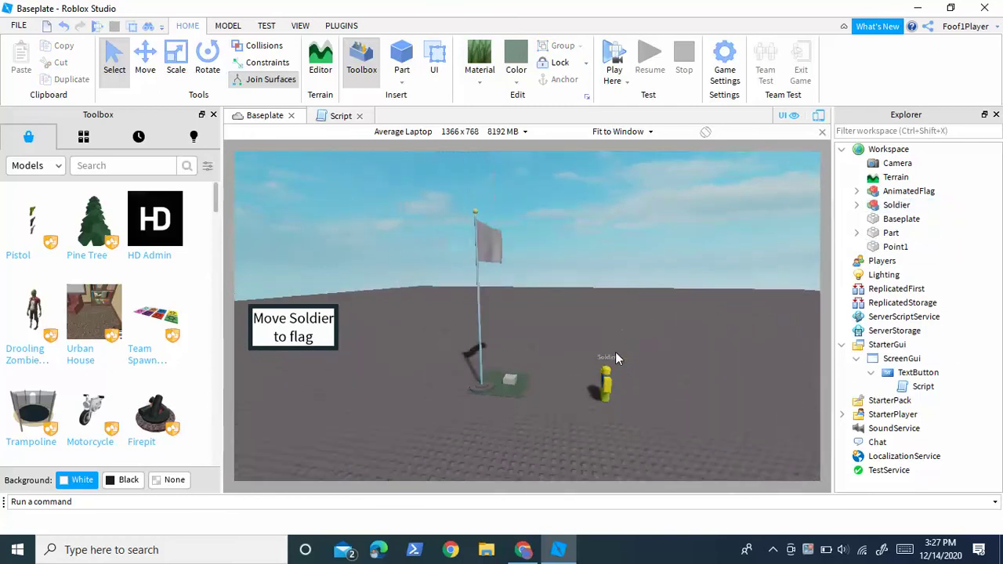
scroll(615, 352, "down", 3)
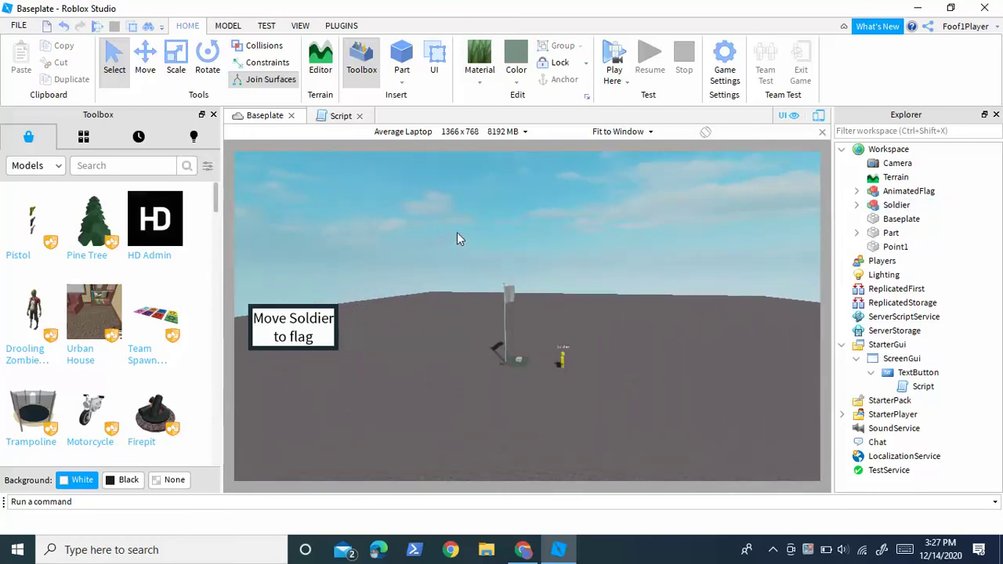
Step: Move AnimatedFlag, Soldier, Part and Point1 together from Workspace into ServerStorage
scroll(487, 257, "up", 1)
left_click_drag(457, 271, 632, 407)
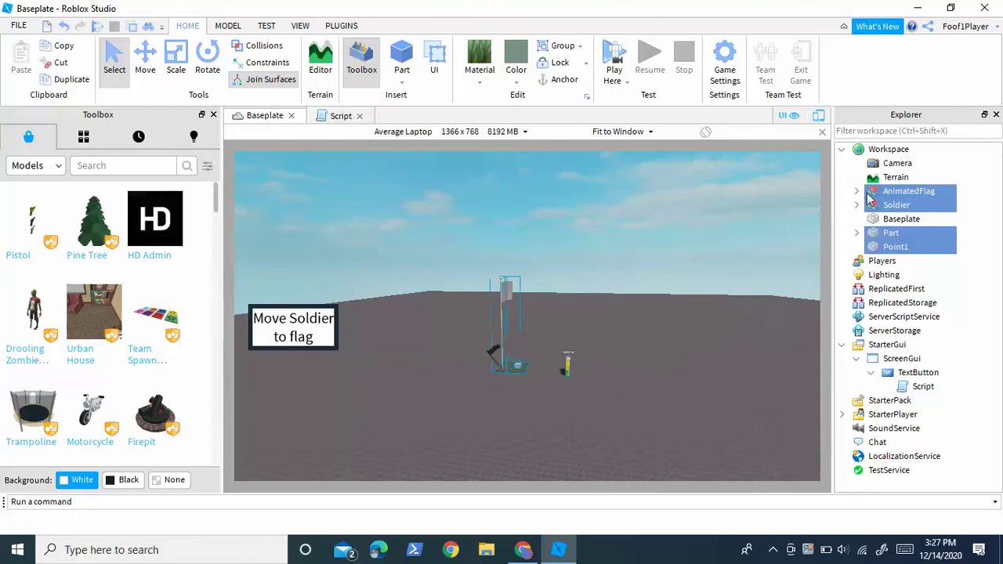
left_click_drag(884, 203, 914, 331)
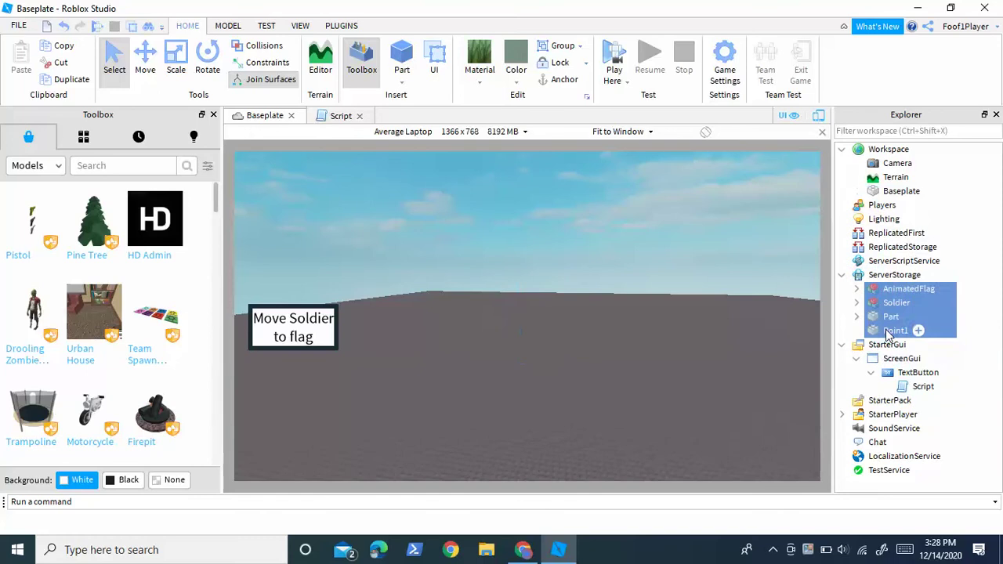
left_click(901, 275)
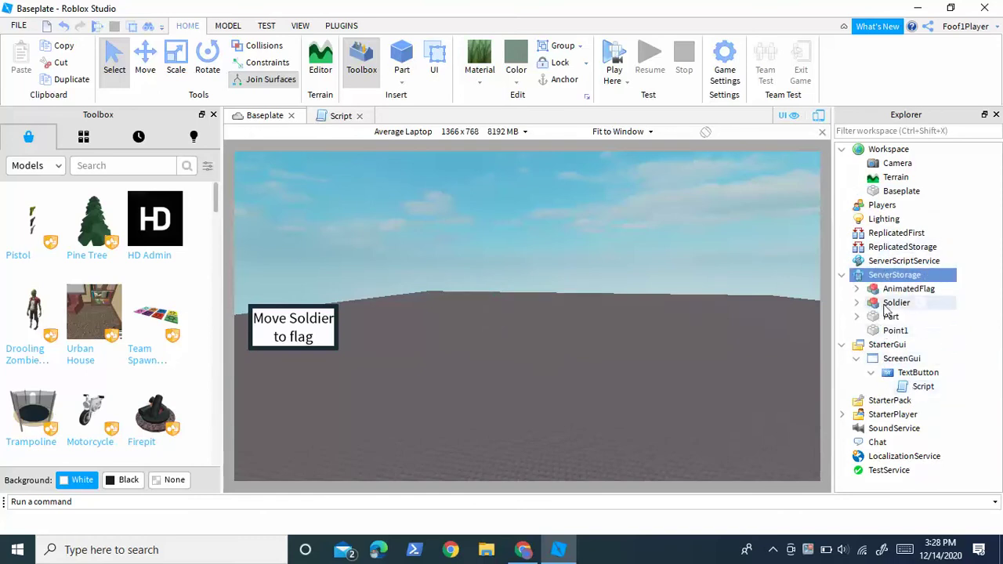
left_click(842, 276)
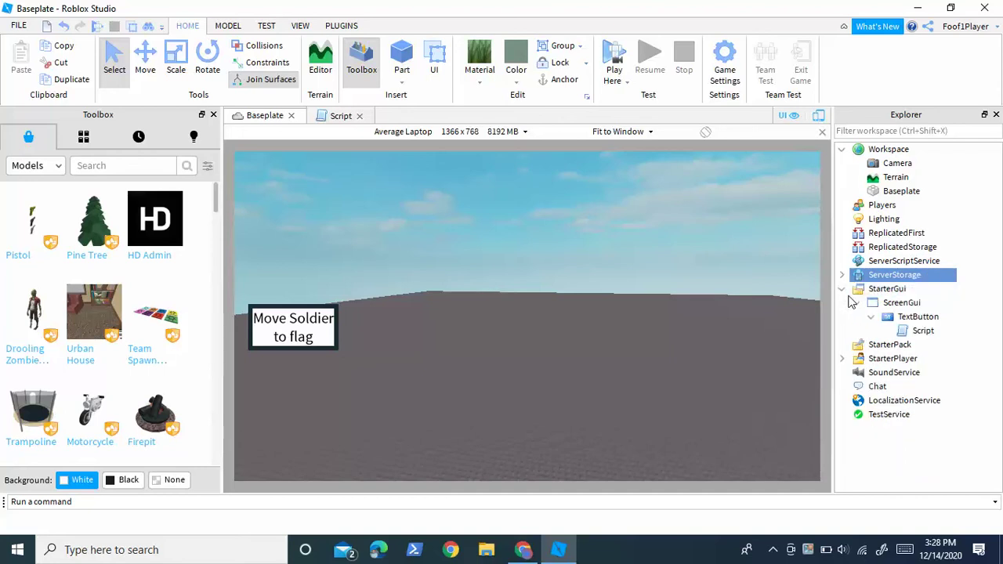
Step: Move the TextButton's Script into StarterPack and delete the ScreenGui from StarterGui
left_click(842, 289)
left_click(842, 289)
left_click(915, 331)
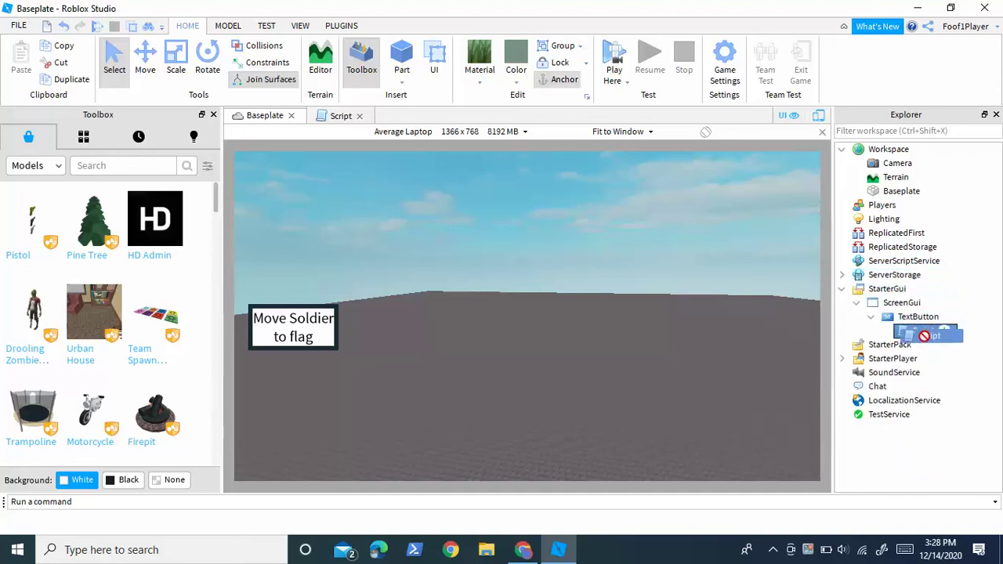
mouse_move(921, 336)
left_mouse_down()
mouse_move(913, 355)
mouse_move(910, 347)
left_mouse_up()
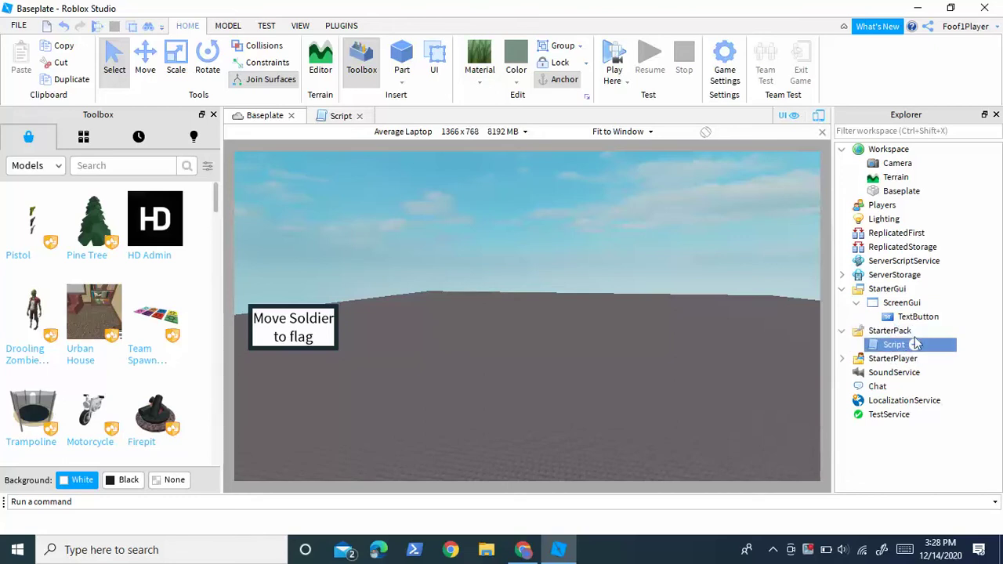
left_click(843, 333)
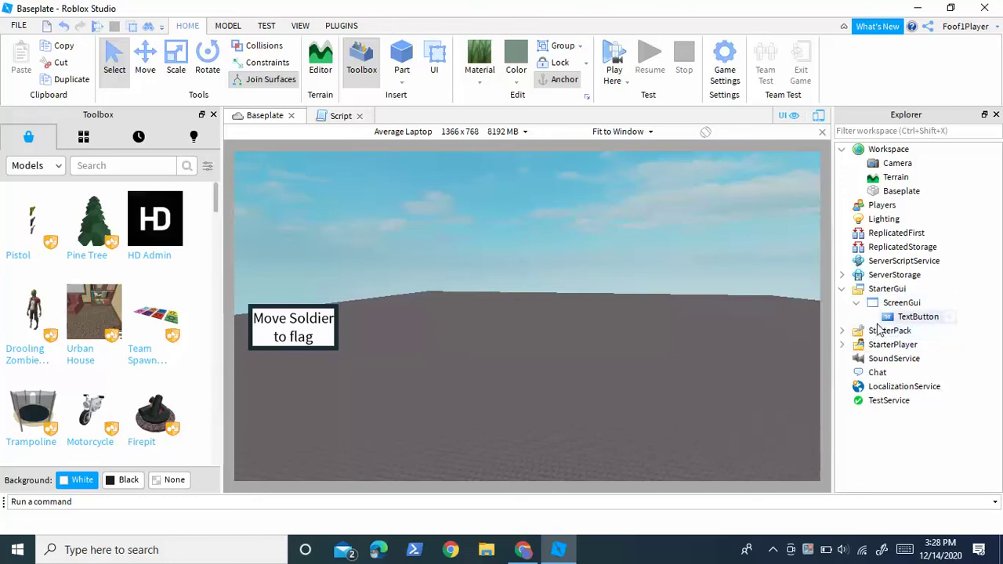
left_click(900, 302)
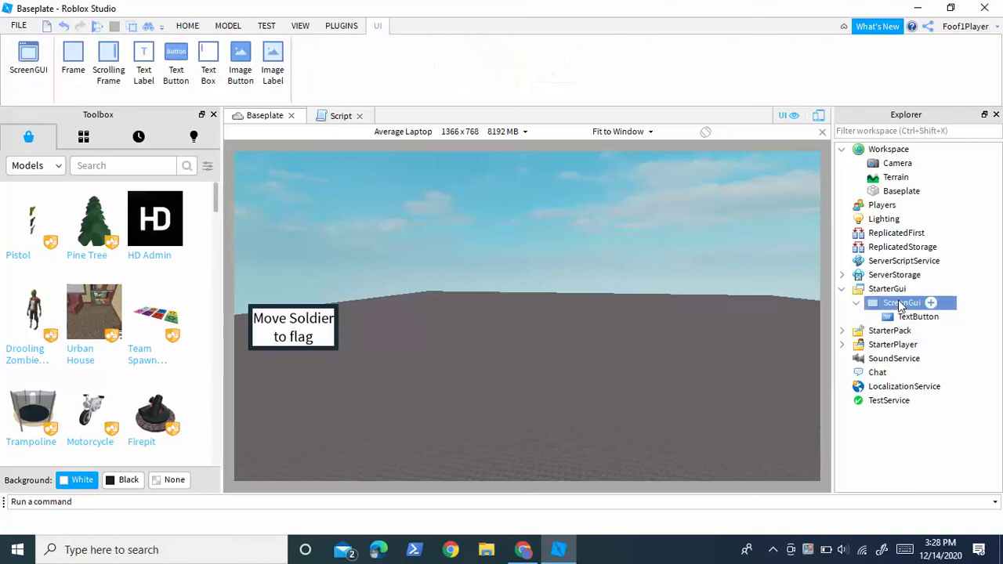
key("Delete")
right_click_drag(720, 294, 715, 297)
left_click_drag(515, 306, 651, 422)
key("s")
scroll(541, 305, "up", 1)
scroll(551, 295, "down", 1)
scroll(556, 289, "up", 1)
scroll(556, 287, "down", 1)
scroll(555, 286, "up", 1)
scroll(553, 281, "down", 1)
scroll(450, 254, "up", 1)
left_click_drag(437, 273, 459, 305)
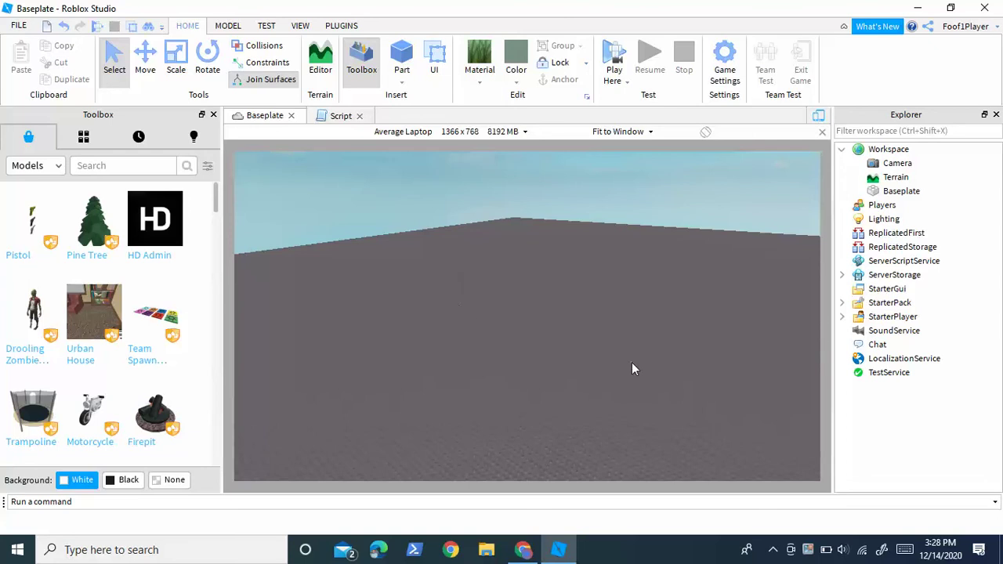
scroll(628, 322, "up", 4)
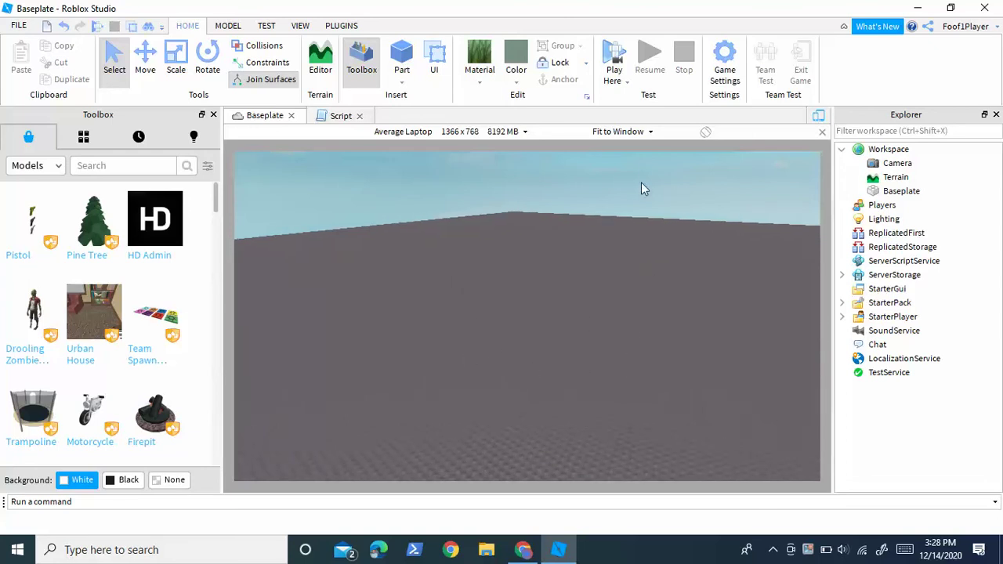
scroll(682, 208, "down", 1)
scroll(706, 179, "up", 1)
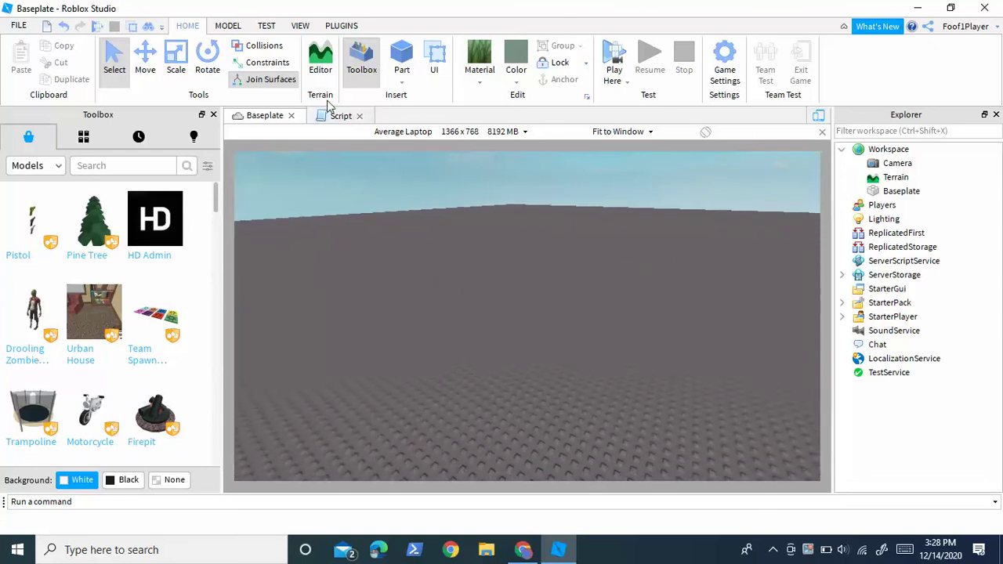
Step: Insert a new block part on the baseplate and rename it Point1
left_click(228, 25)
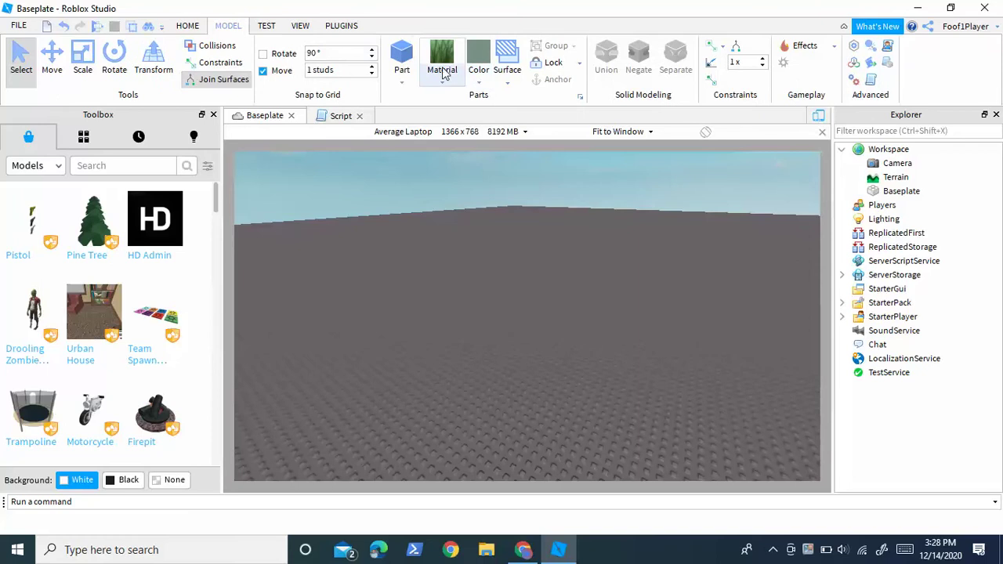
left_click(403, 56)
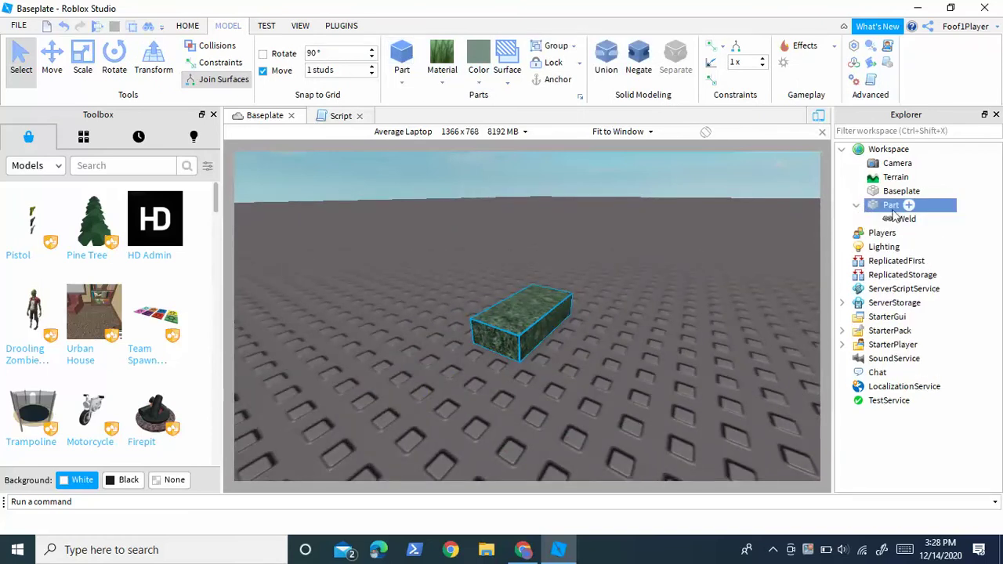
left_click(925, 209)
type("Point1")
key("Return")
Step: Delete the Weld inside Point1 and undo that deletion
left_click(913, 220)
key("Delete")
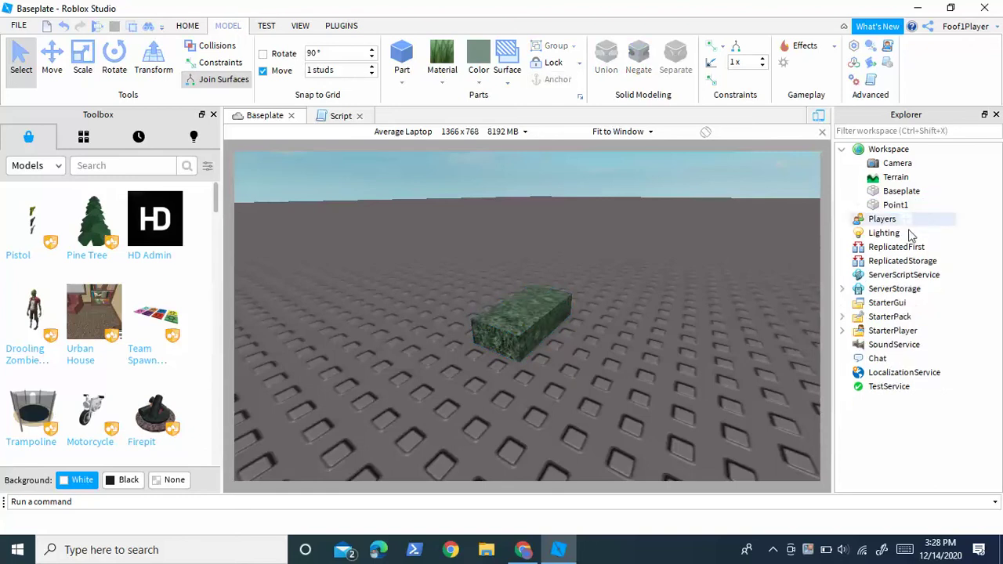
left_click(559, 314)
scroll(541, 331, "down", 10)
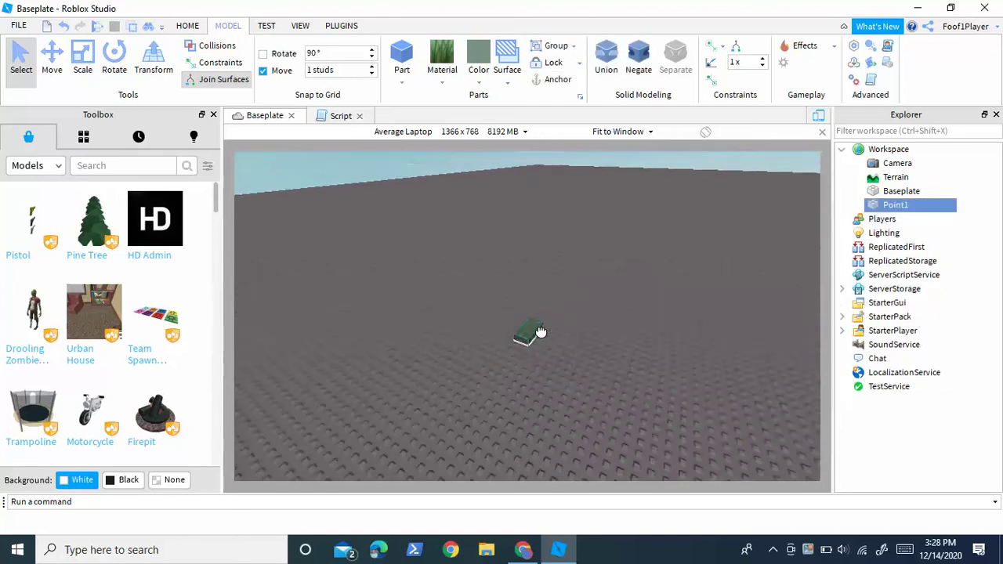
key("ctrl+z")
Step: Search the model library for "walking npc" and insert the Walking NPC model into the scene
left_click(93, 166)
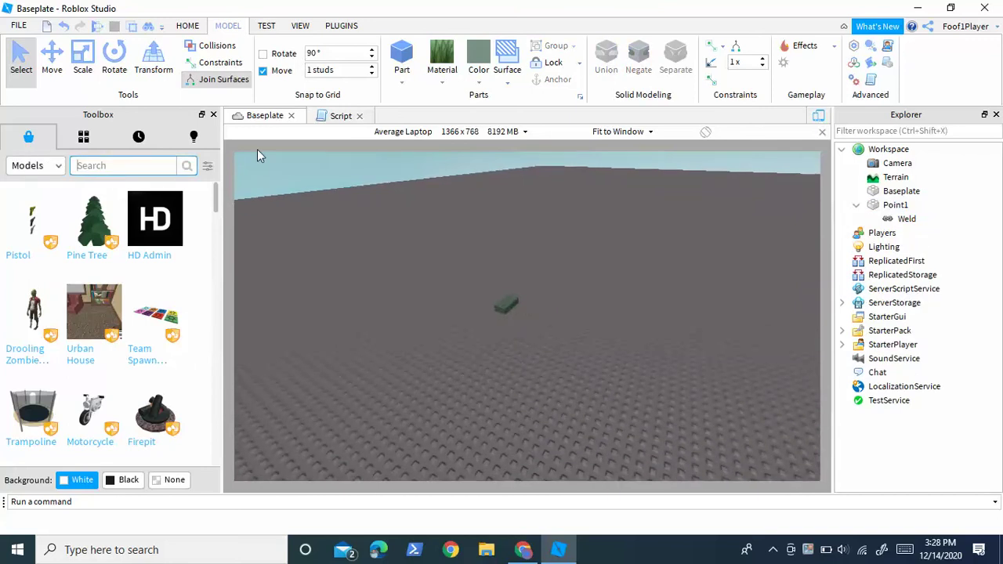
type("walking npc")
key("Return")
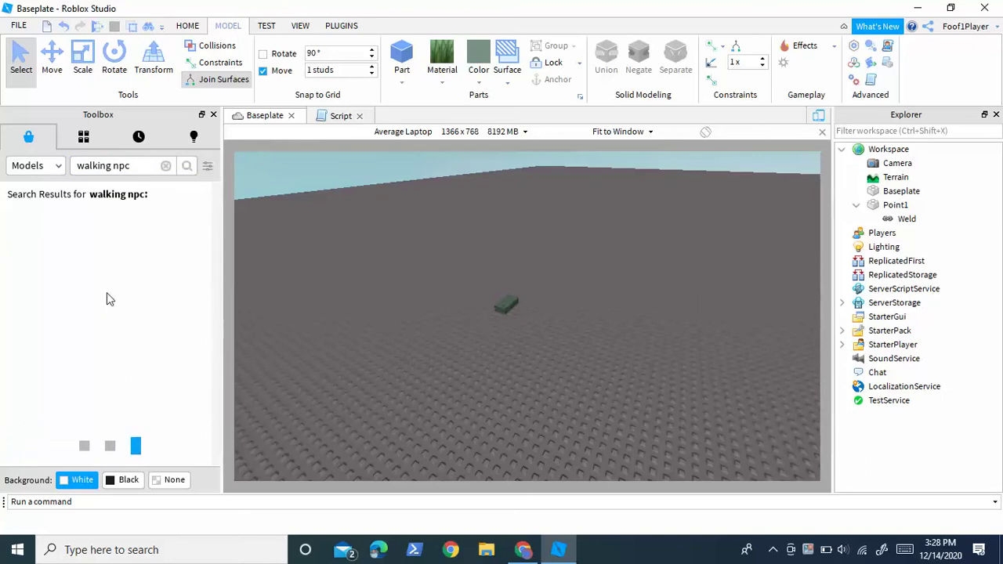
mouse_move(117, 296)
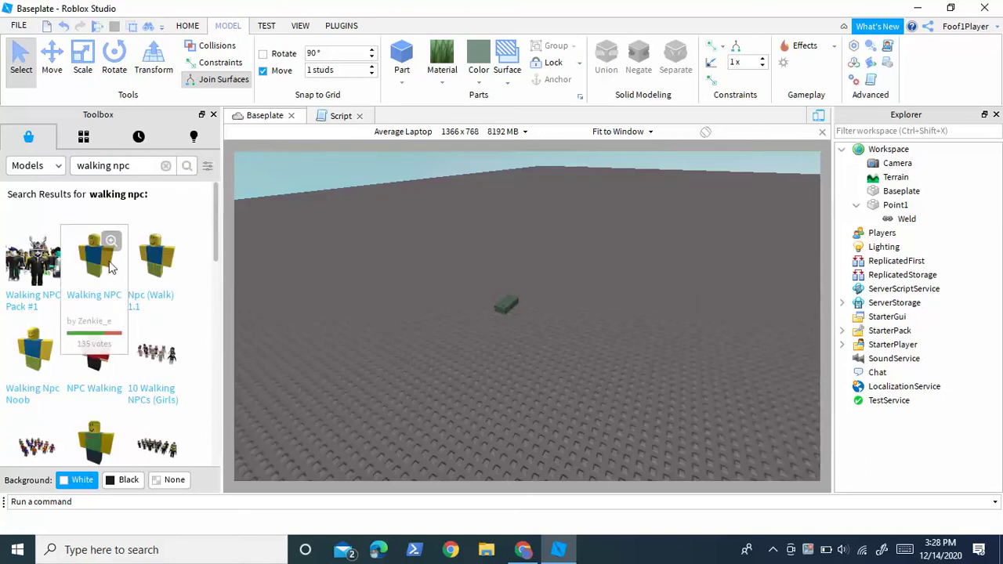
mouse_move(102, 278)
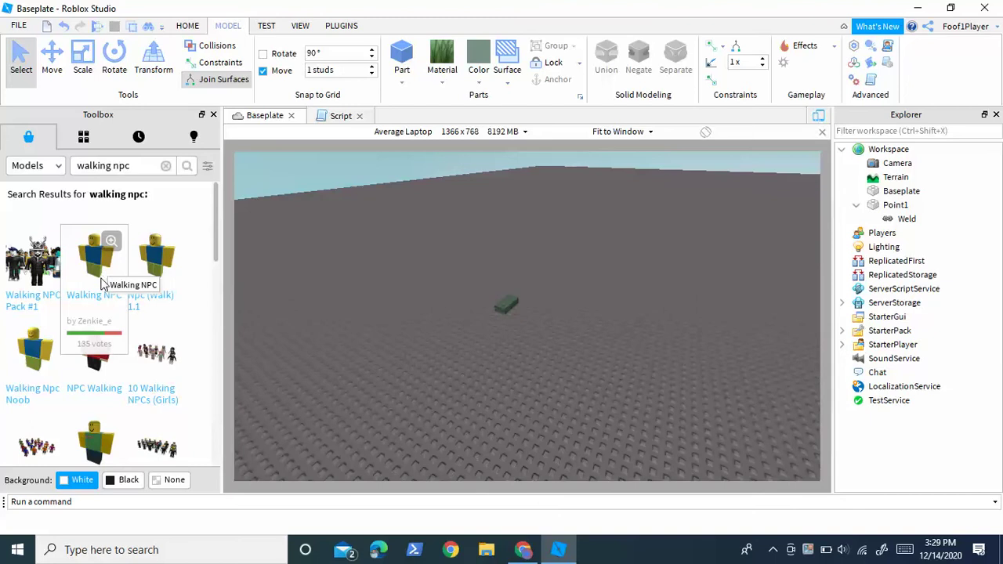
left_click(106, 270)
key("f")
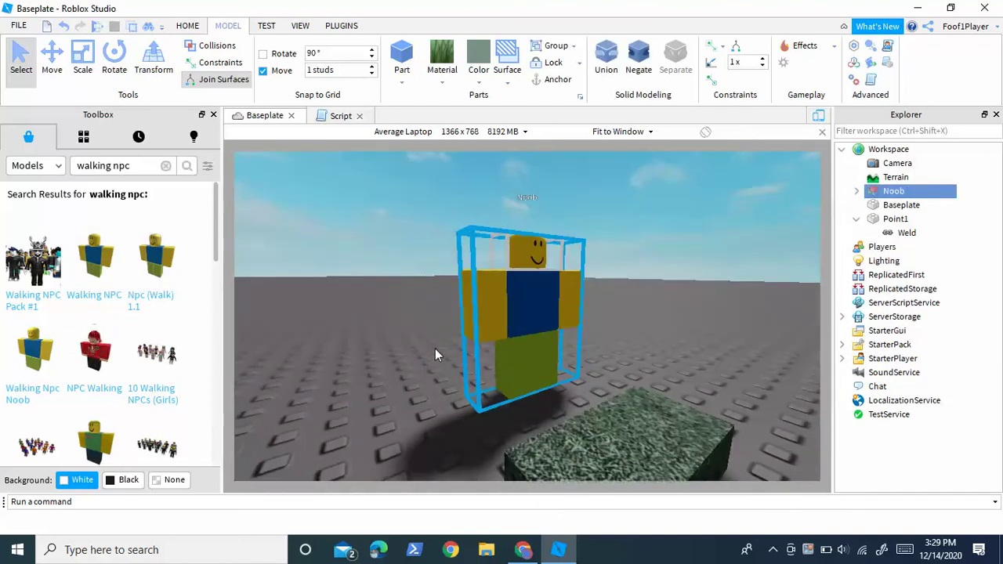
Step: Delete the Move script from the Noob model
left_click(857, 192)
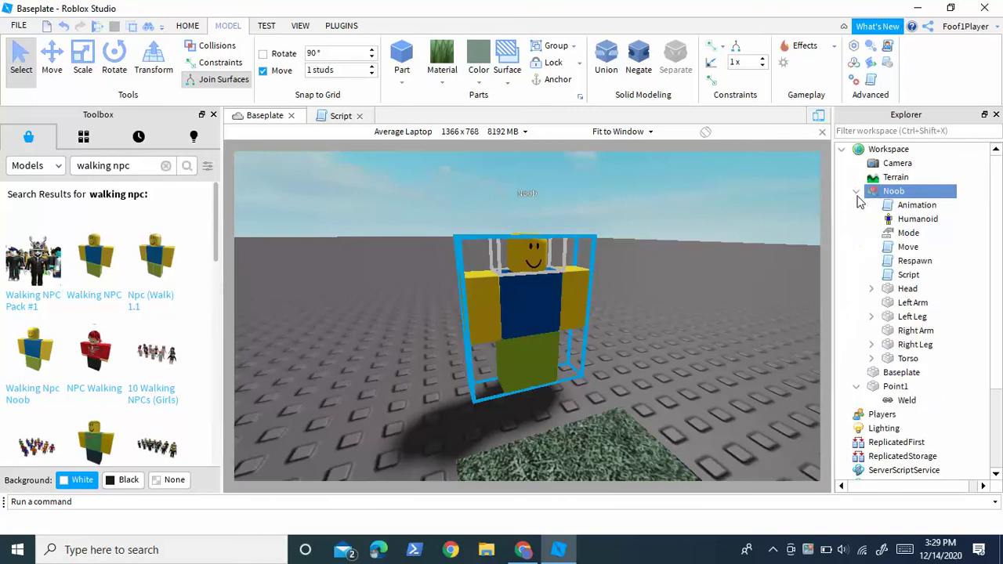
left_click(909, 248)
key("Delete")
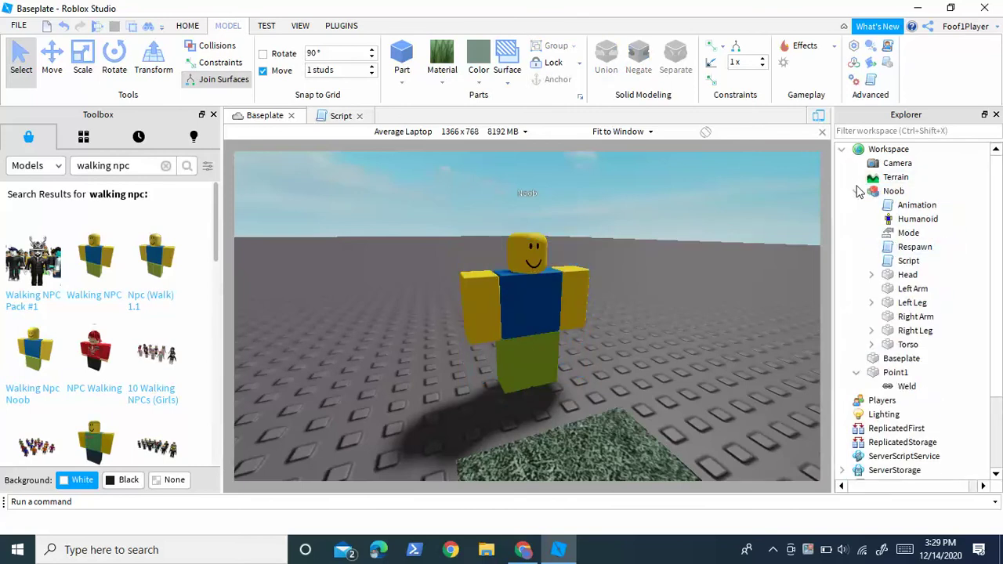
left_click(886, 205)
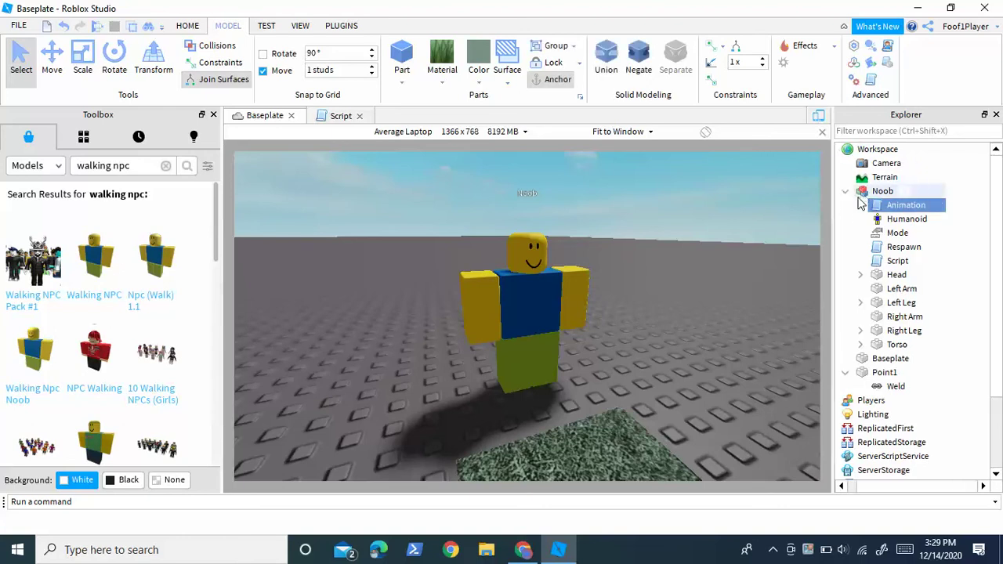
left_click(847, 192)
Step: Reposition the Noob on the baseplate so it stands some distance away from the Point1 block
right_click_drag(618, 235, 618, 268)
scroll(618, 269, "down", 6)
left_click_drag(544, 292, 546, 323)
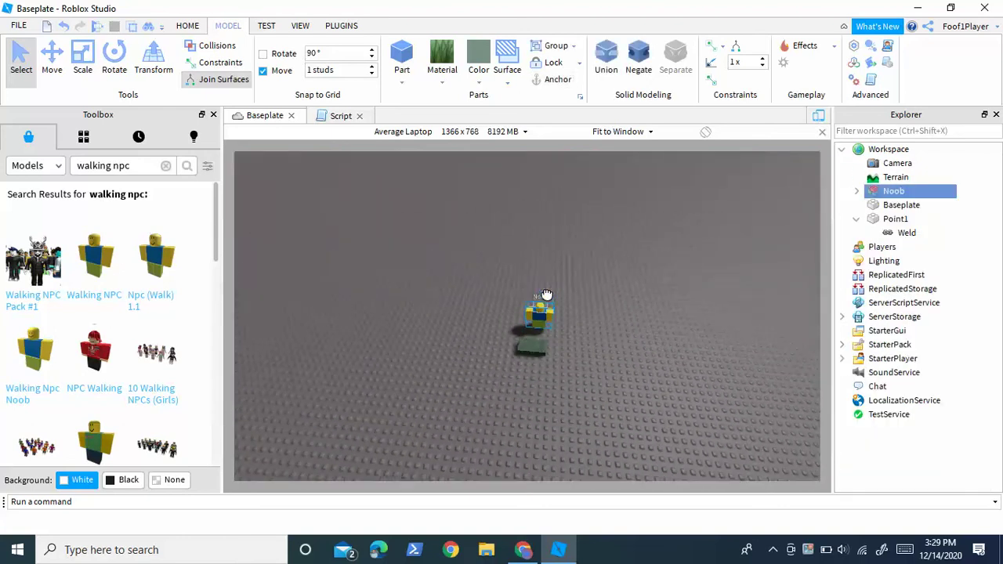
right_click_drag(546, 323, 549, 327)
left_click_drag(549, 327, 564, 258)
left_click(703, 282)
key("s")
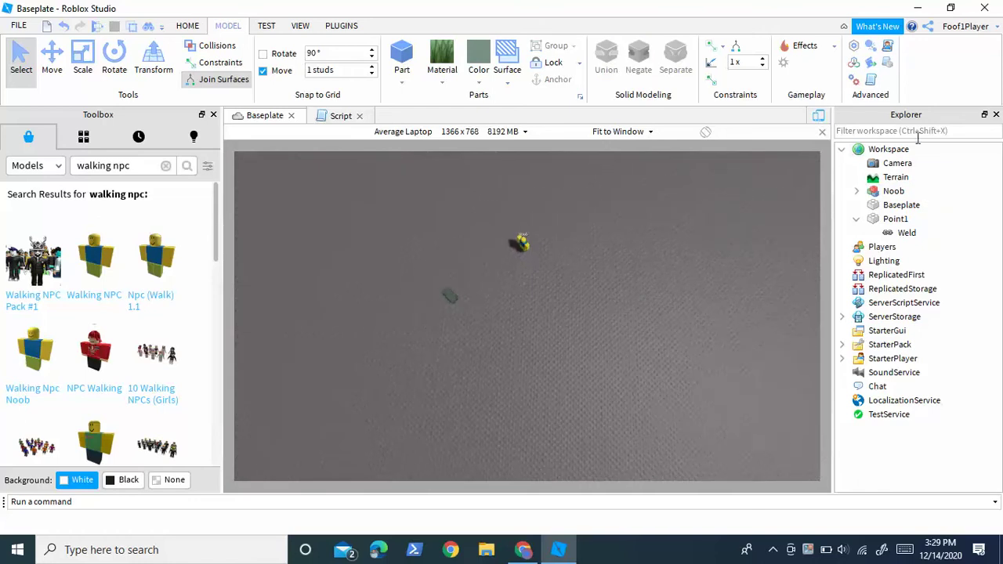
Step: Delete the Weld inside Point1
key("w")
left_click(903, 233)
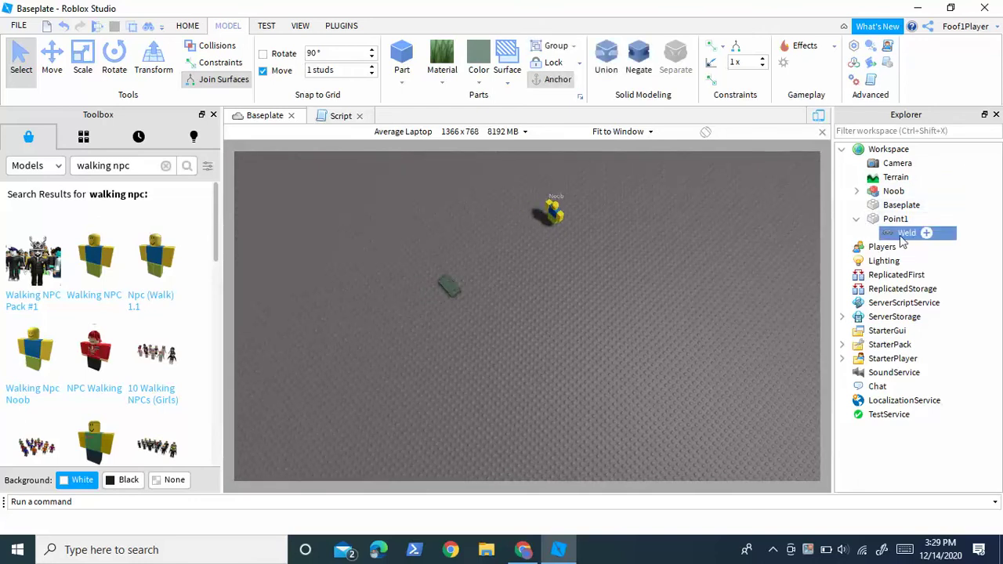
key("Delete")
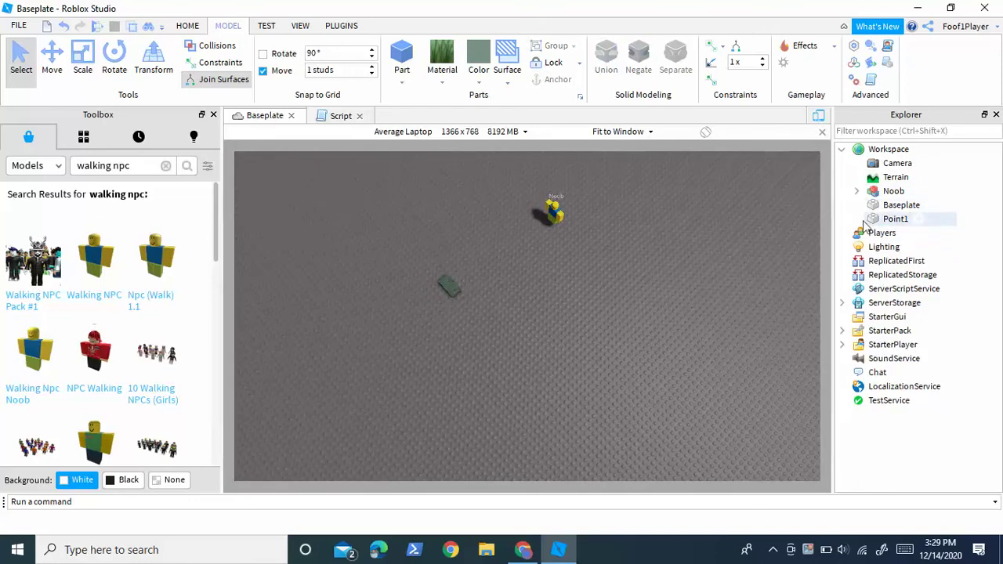
Step: Add a ScreenGui to StarterGui
left_click(894, 317)
left_click(947, 317)
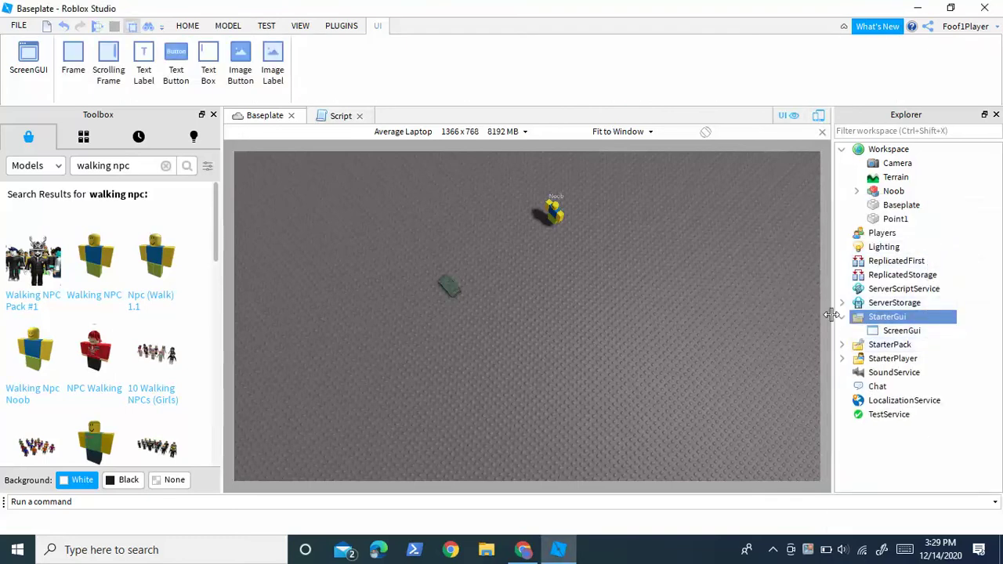
Step: Delete the leftover AnimatedFlag, Soldier, Part and Point1 objects from ServerStorage
left_click(843, 303)
left_click(886, 359)
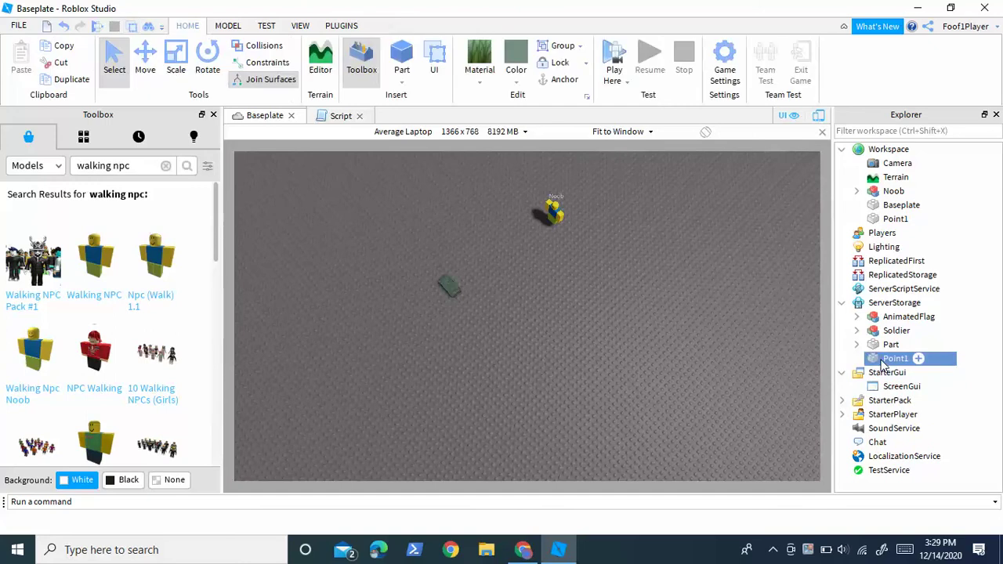
left_click(878, 317, "shift")
key("Delete")
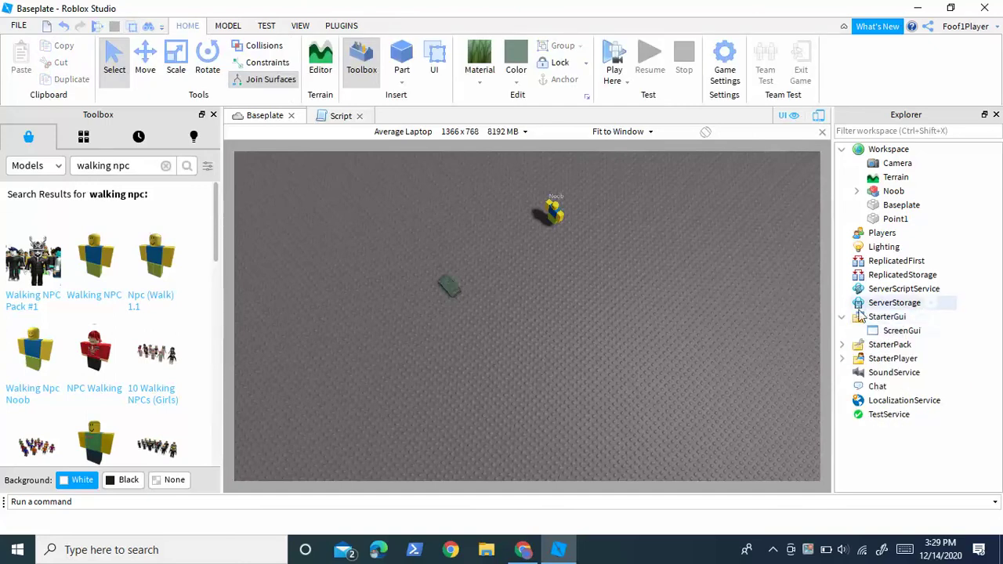
Step: Add a TextButton to the ScreenGui, enlarge it to about 221 x 134 and place it near the left edge of the game view
left_click(936, 332)
left_click(931, 279)
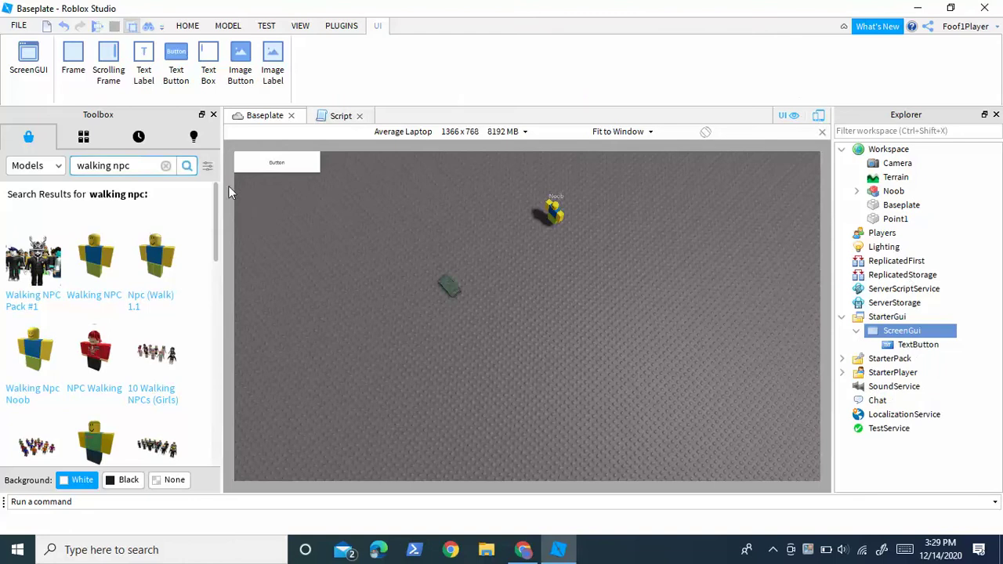
left_click_drag(316, 162, 347, 299)
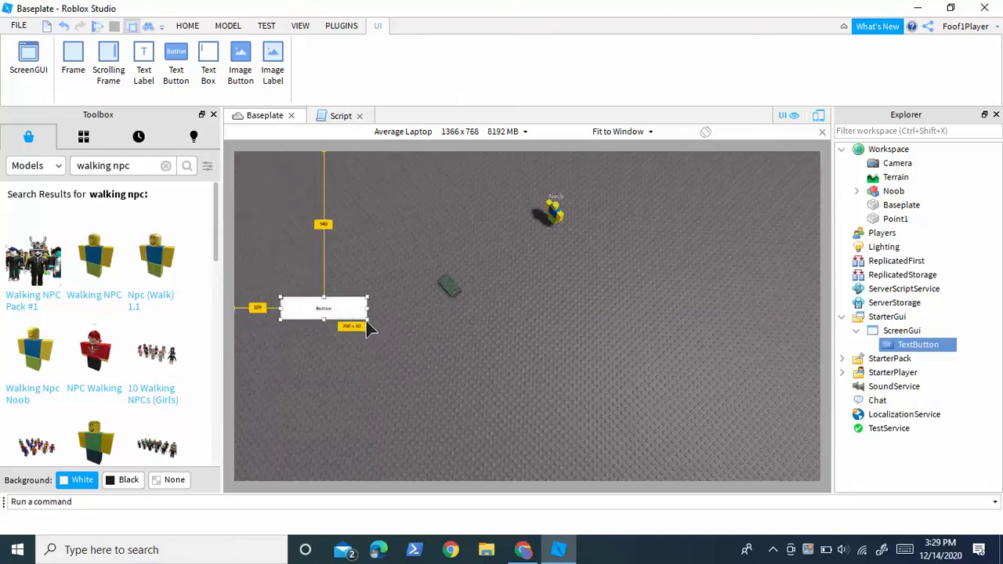
left_click_drag(365, 322, 384, 358)
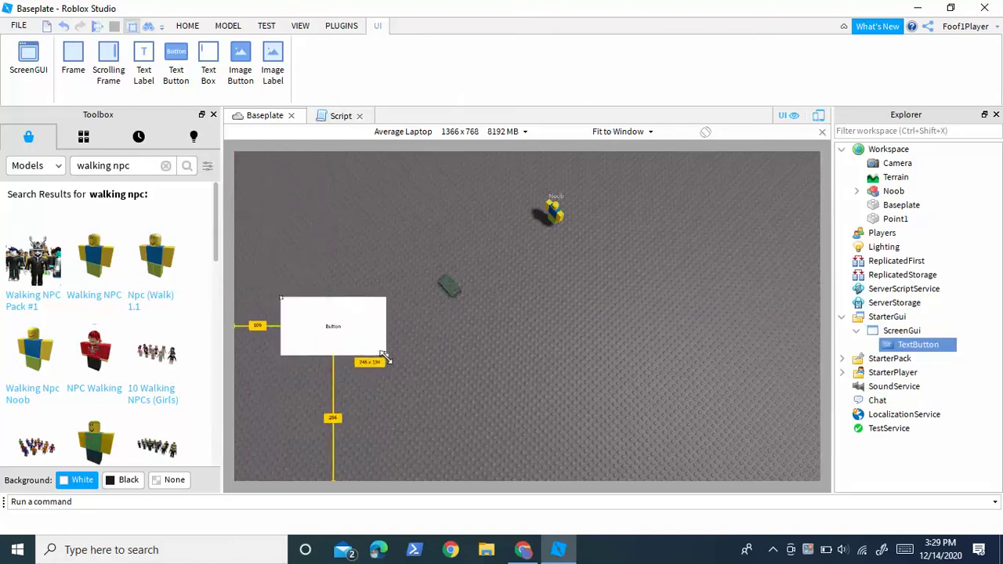
left_click_drag(346, 305, 325, 312)
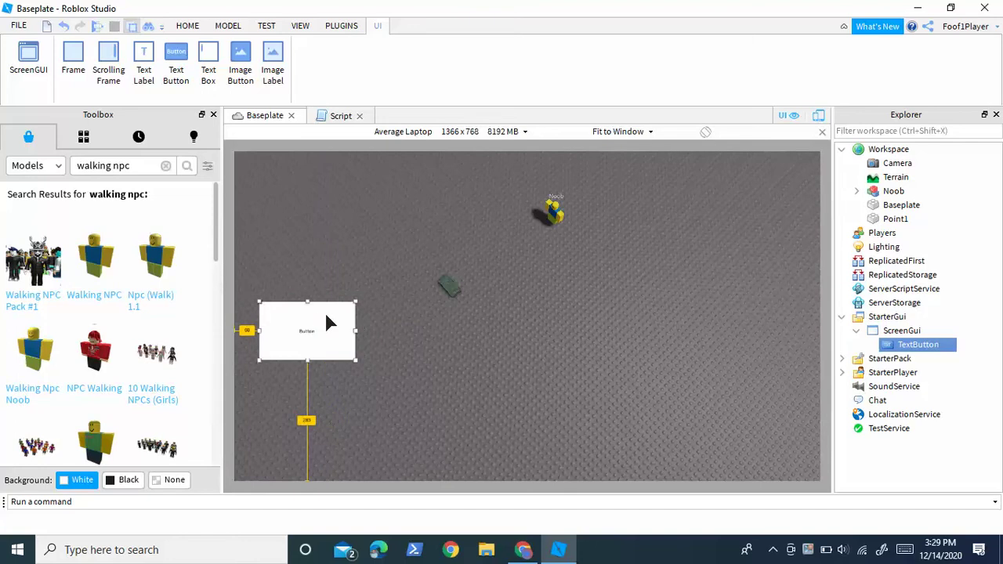
Step: Set the TextButton's text to "Walk to flag" and enable TextScaled
left_click(300, 26)
left_click(71, 61)
left_click(79, 131)
type("text")
left_click(47, 188)
type("Wa")
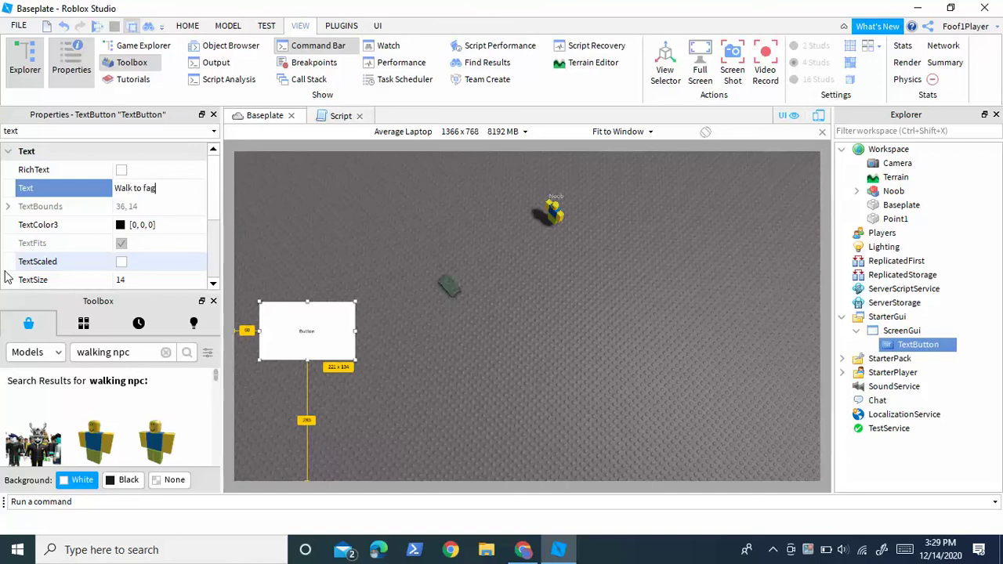
type("lk to flaf")
key("Return")
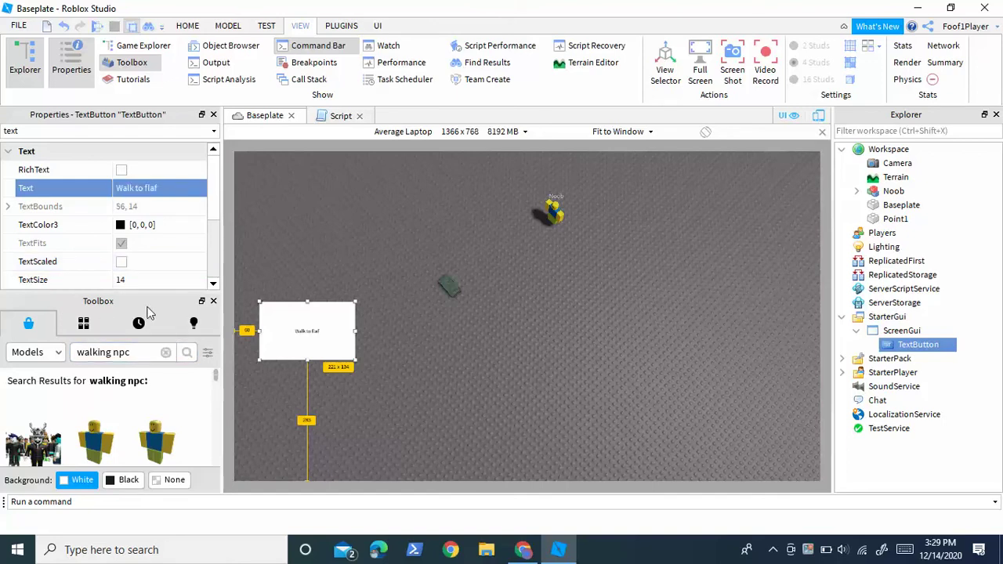
left_click(122, 262)
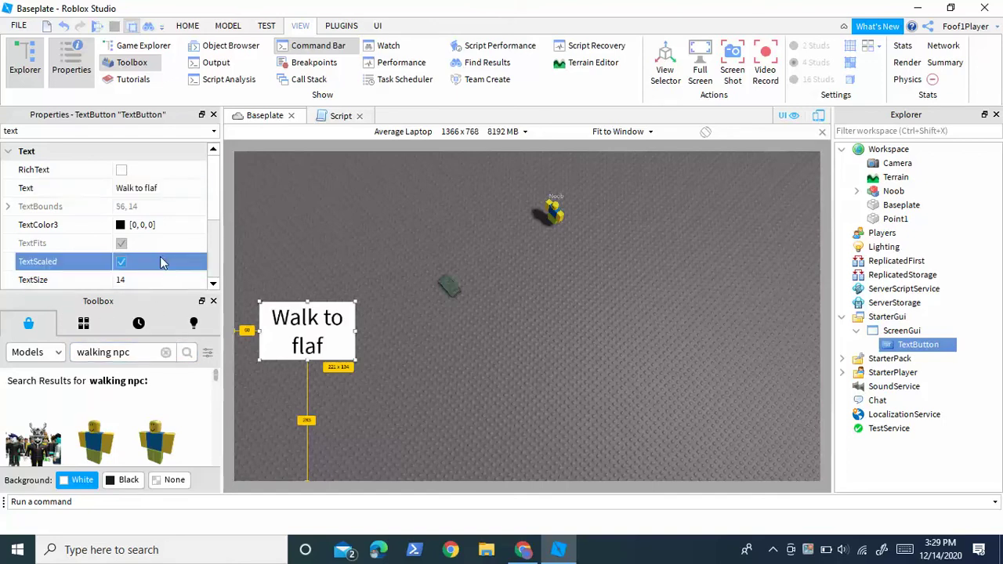
left_click(182, 188)
type("g")
key("Return")
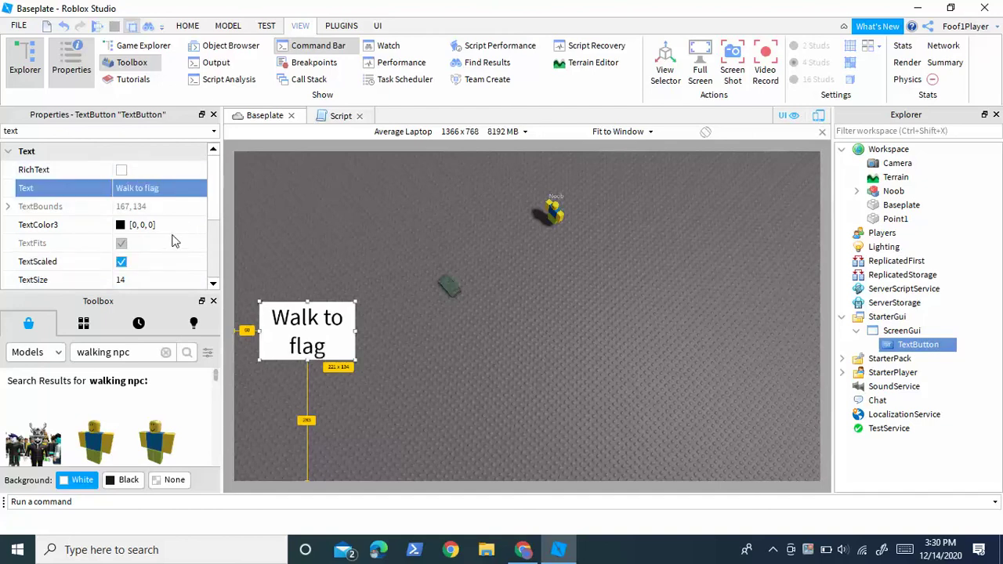
left_click(212, 114)
Step: Search the model library for "flag" and place the Animated Flag model right beside the Point1 block
left_click(166, 166)
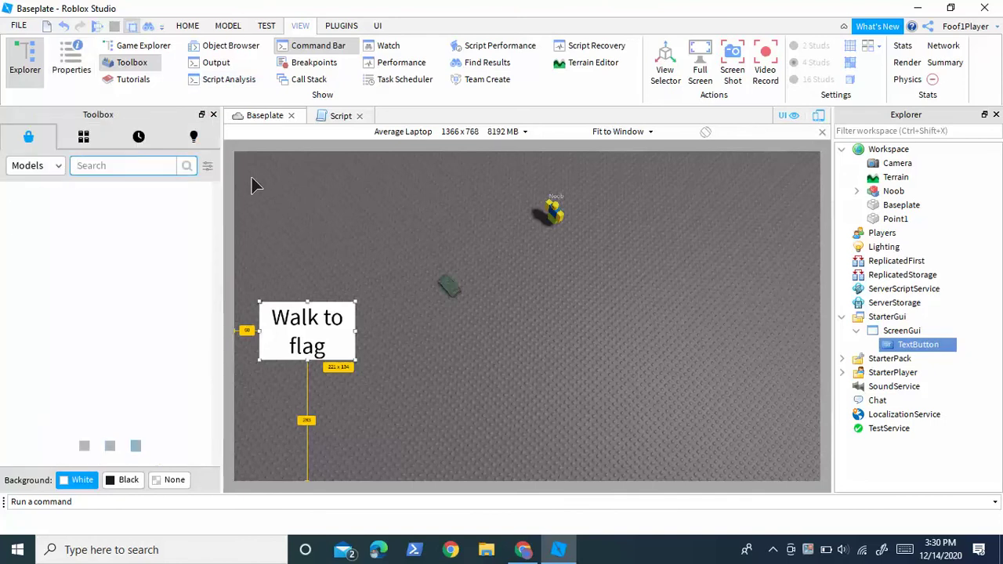
type("flag")
left_click(504, 322)
left_click(448, 287)
key("f")
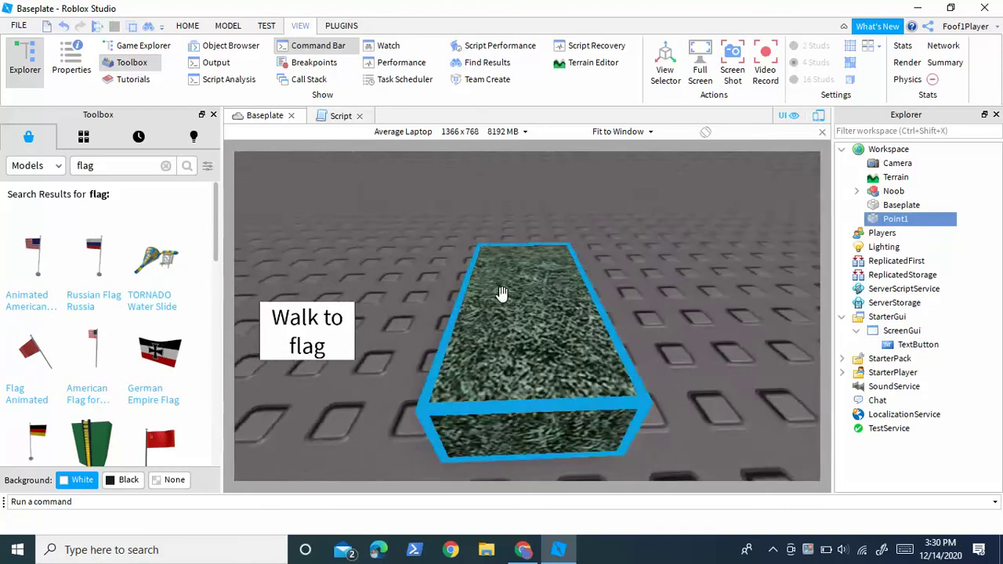
left_click(430, 334)
scroll(143, 339, "down", 3)
scroll(143, 339, "down", 6)
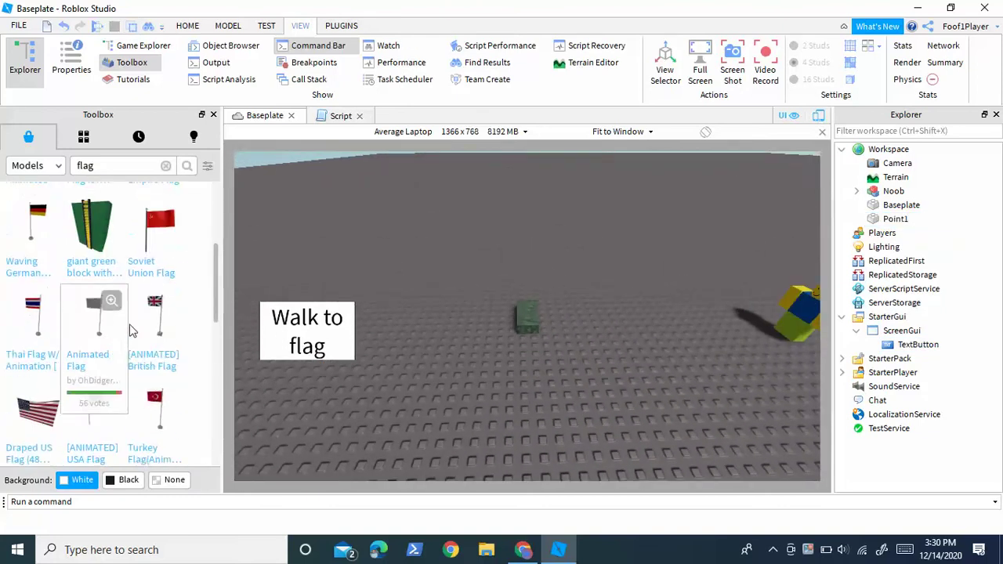
left_click_drag(94, 210, 535, 360)
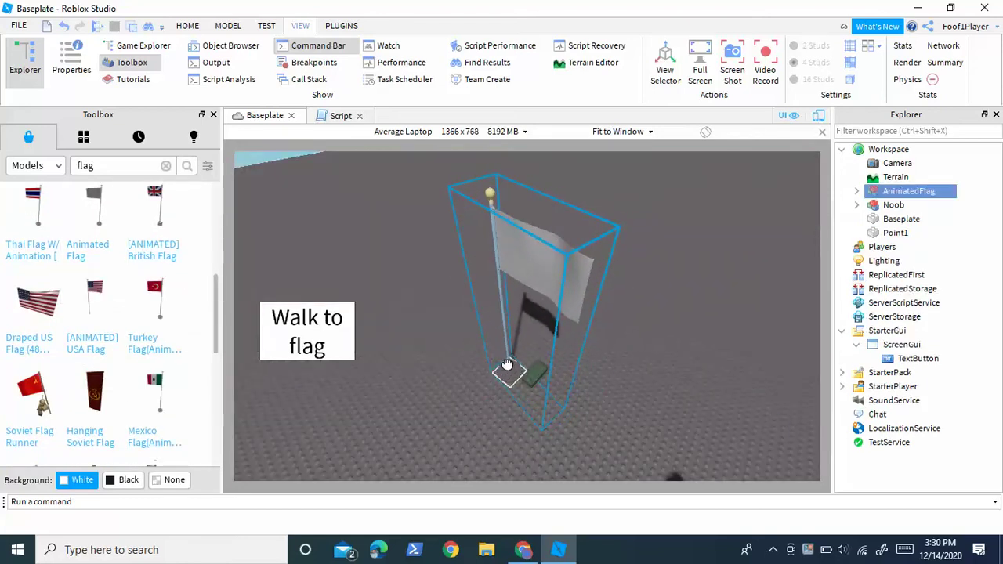
left_click(660, 366)
Step: Add a Script to the TextButton and select its default code for replacement
right_click_drag(660, 367, 584, 348)
scroll(626, 334, "down", 5)
scroll(603, 336, "up", 3)
key("d")
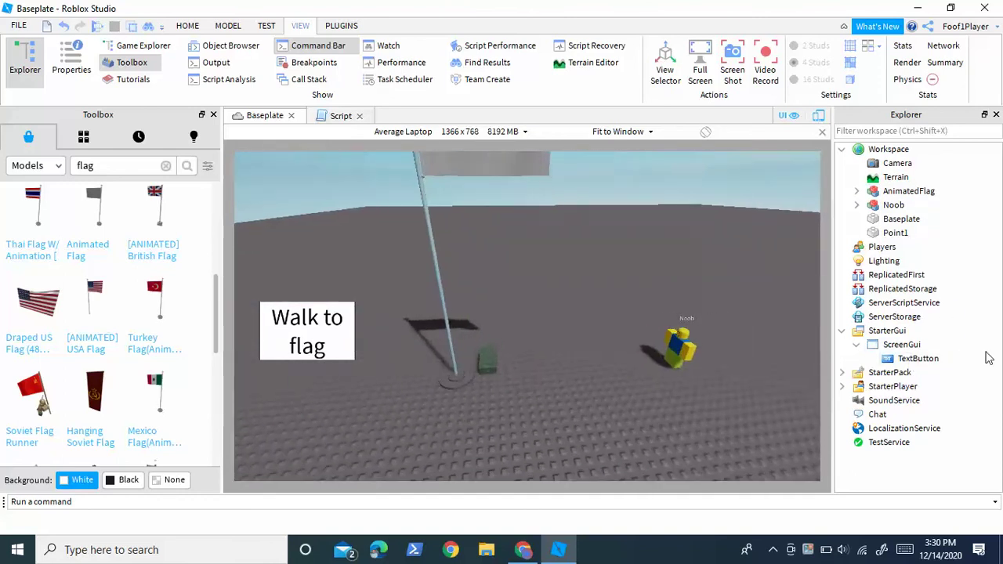
key("s")
key("d")
left_click(919, 359)
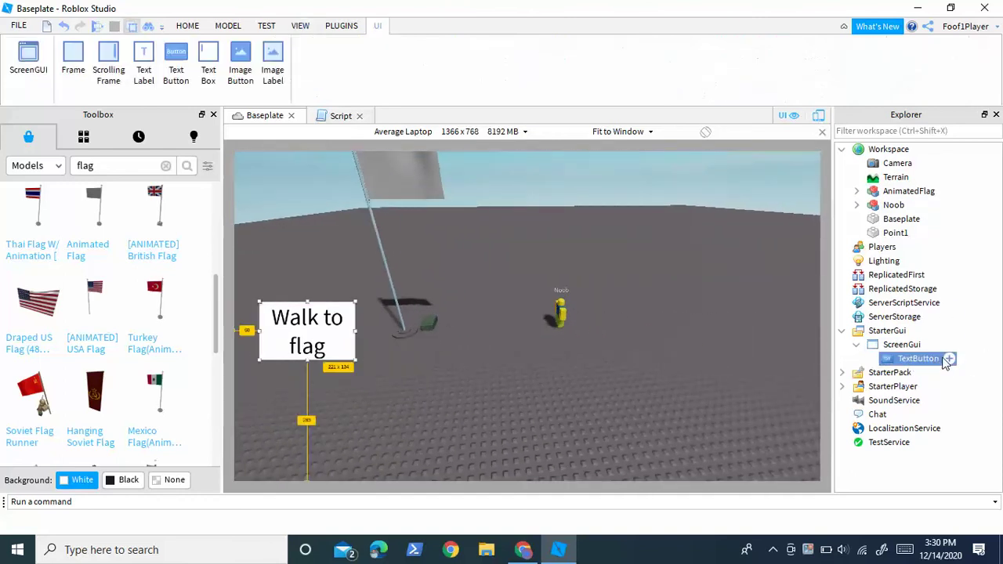
left_click(950, 359)
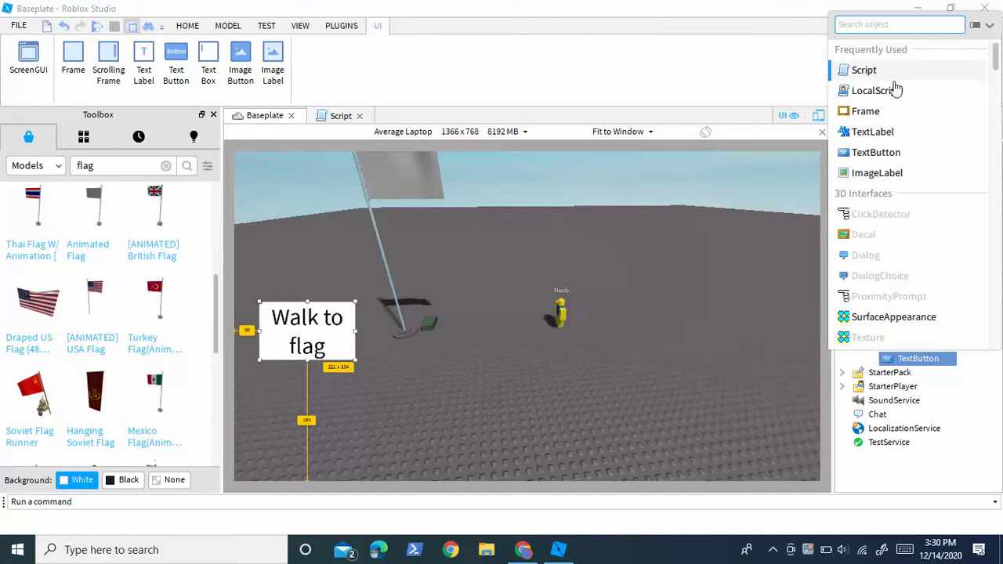
left_click(906, 74)
key("ctrl+a")
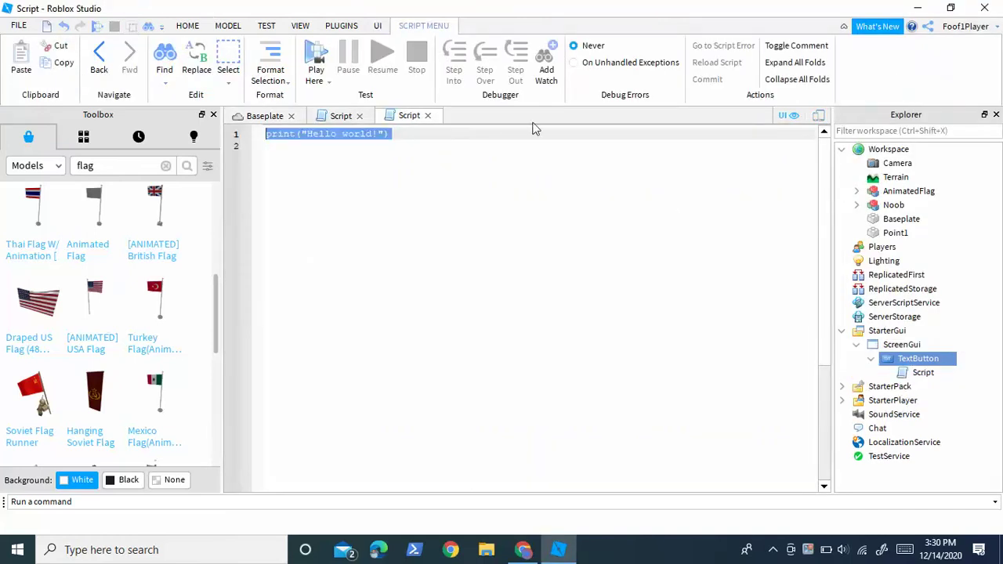
Step: Delete the leftover Script from StarterPack
left_click(842, 387)
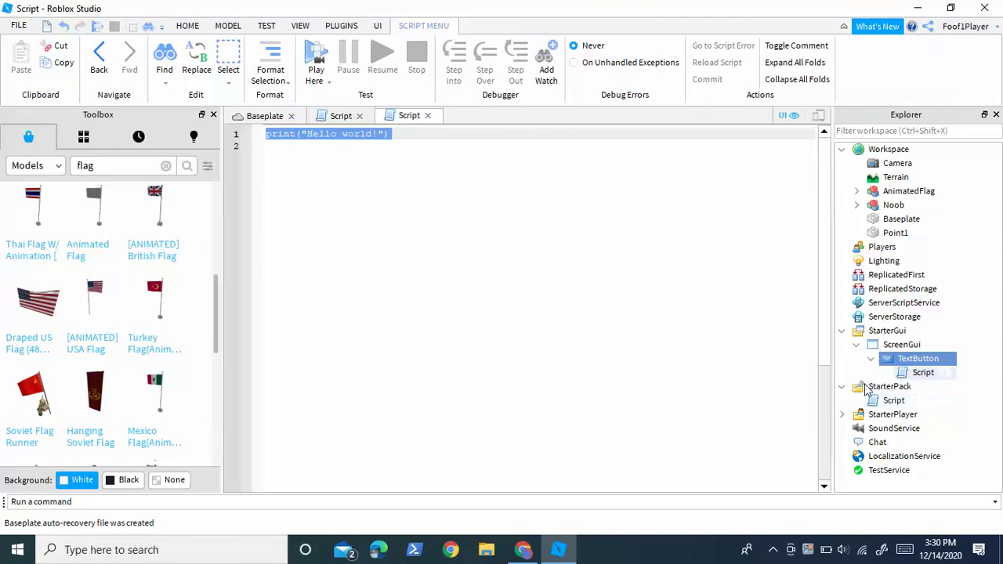
left_click(893, 401)
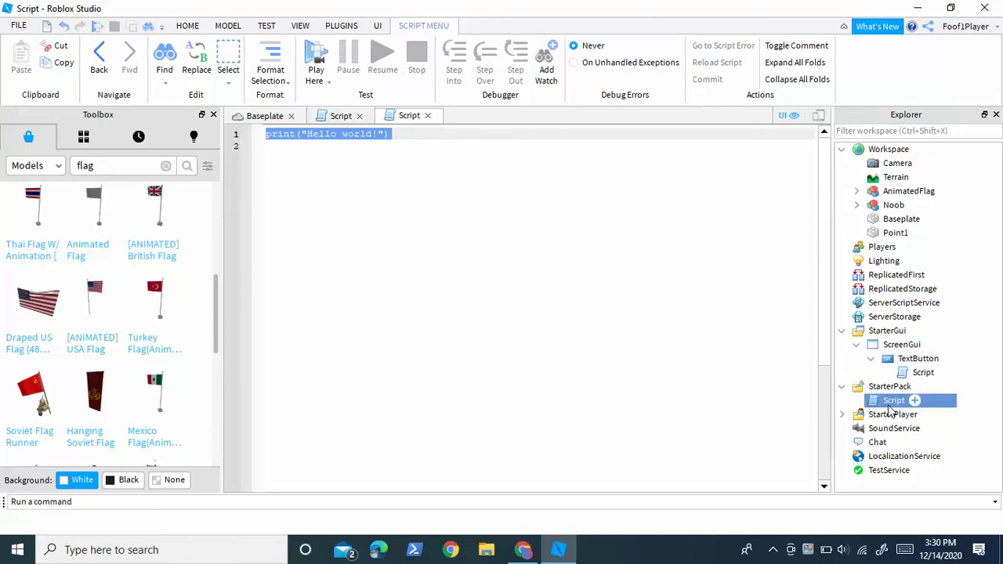
key("Delete")
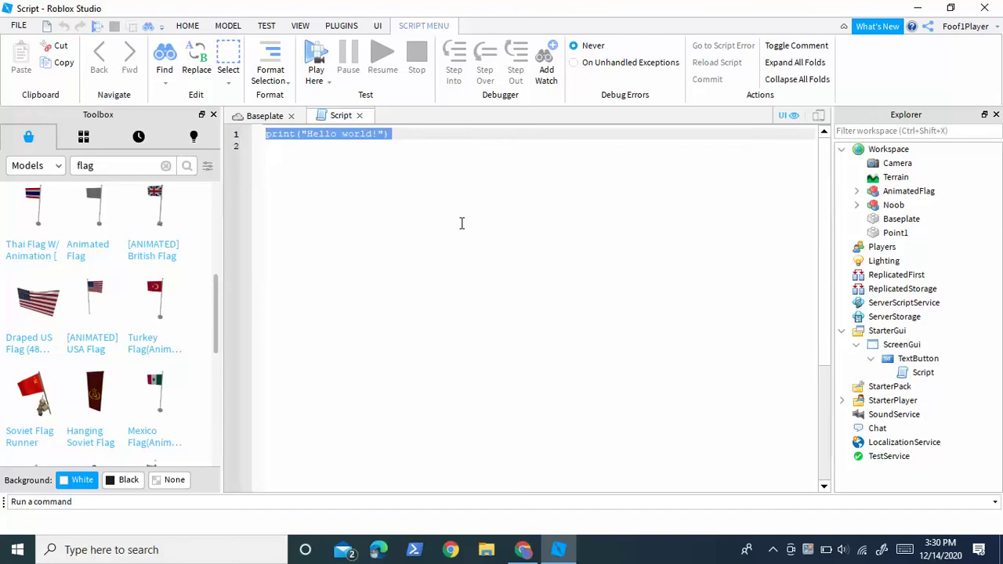
Step: Replace the default code with a script.Parent.MouseButton1Click:Connect(function() handler that closes with end)
key("BackSpace")
type("script.Parent.MouseButton1Click:Connect()")
key("BackSpace")
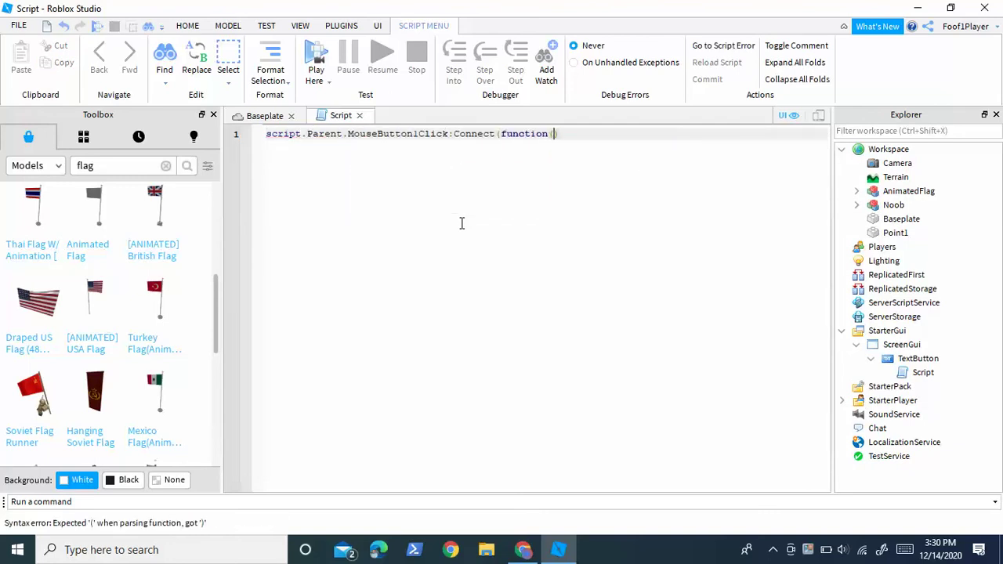
key("Return")
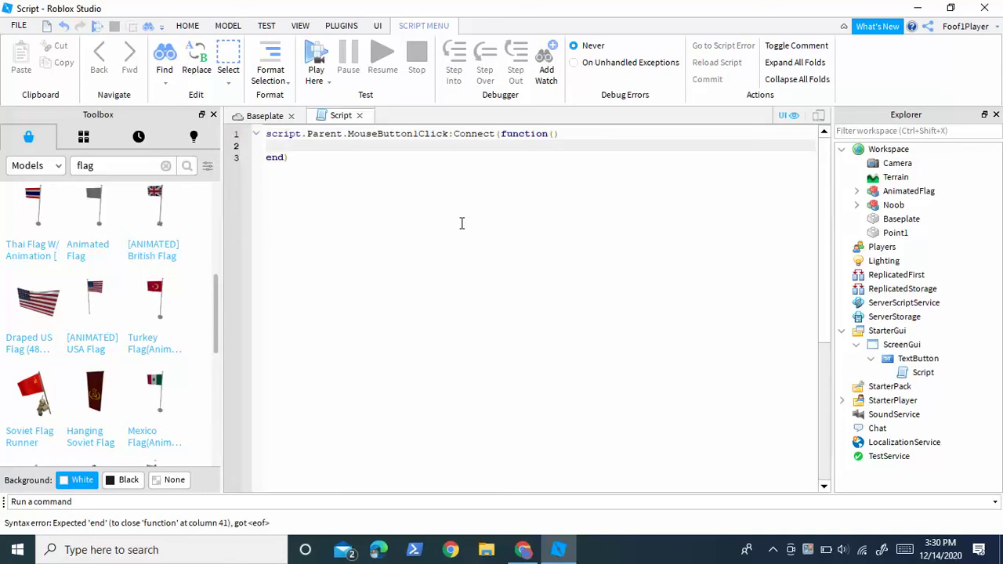
Step: Inside the click handler, write a MoveTo call on game.Workspace.Noob.Humanoid
type("game.Workspace.Noob")
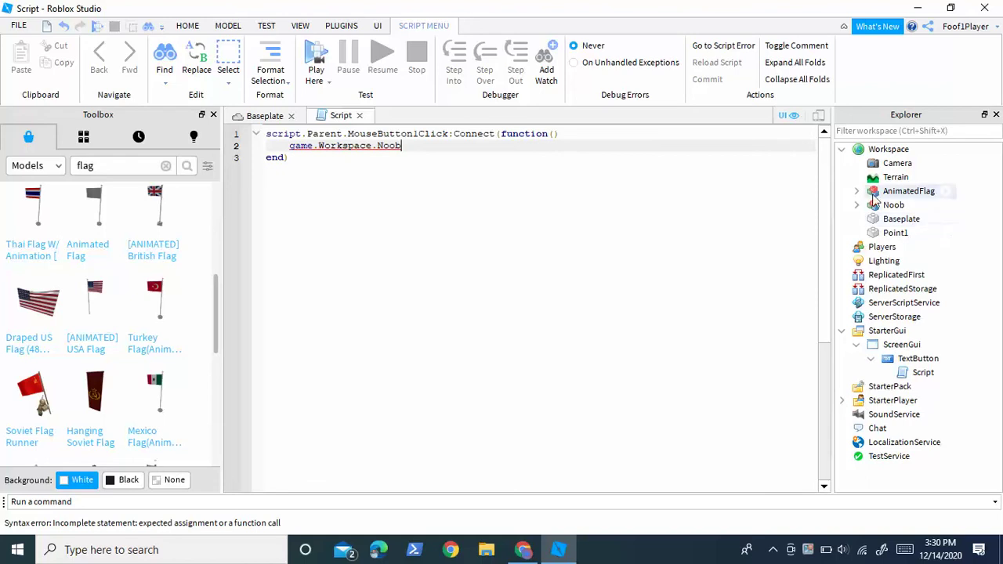
left_click(892, 205)
mouse_move(899, 210)
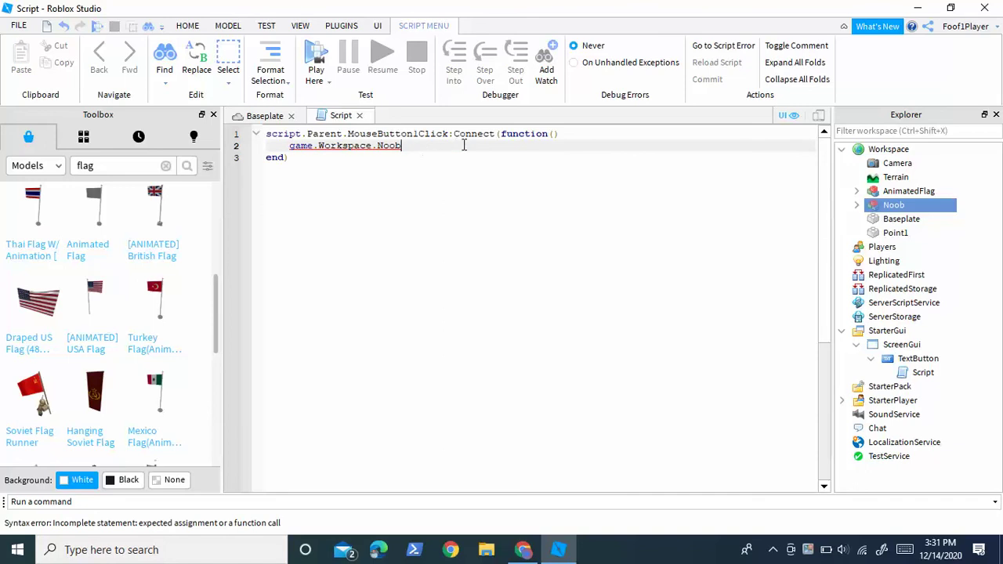
type(".")
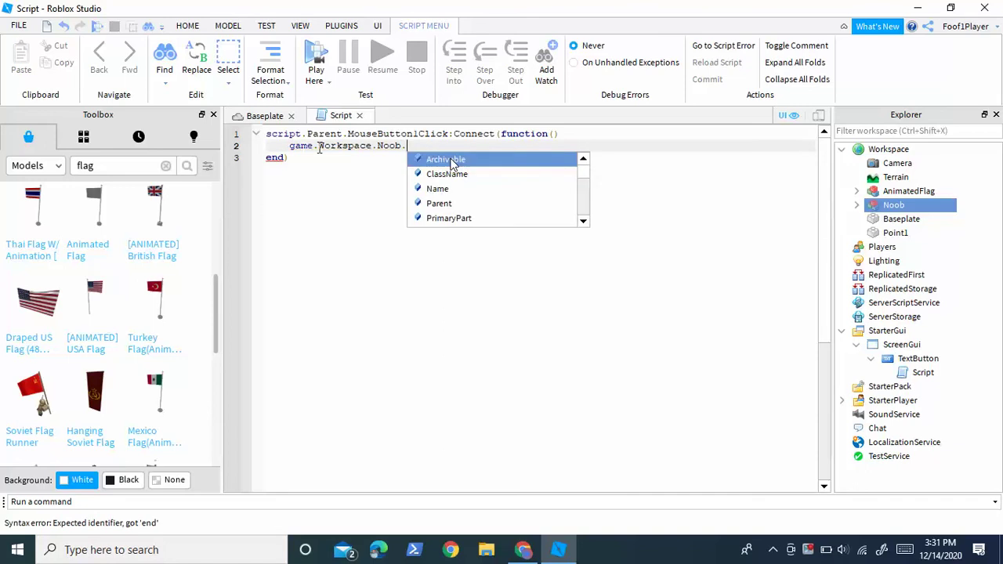
left_click(716, 248)
type("Hum")
key("Tab")
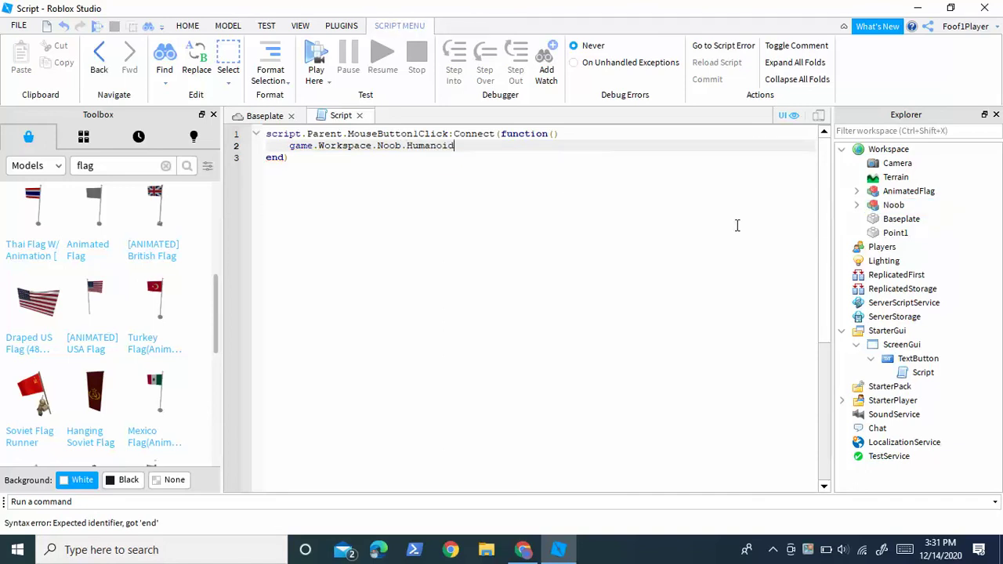
type(":mo")
key("Tab")
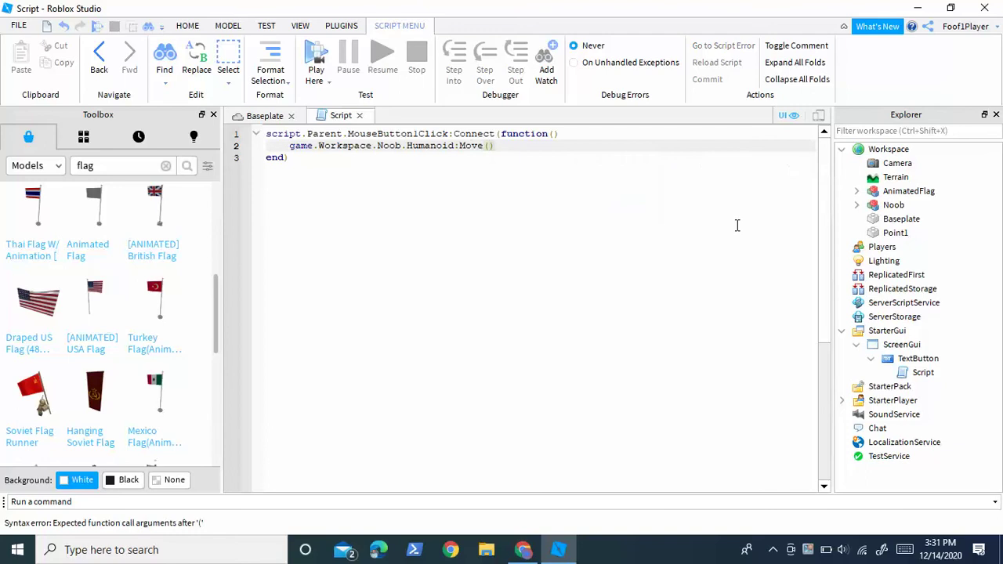
type("To(")
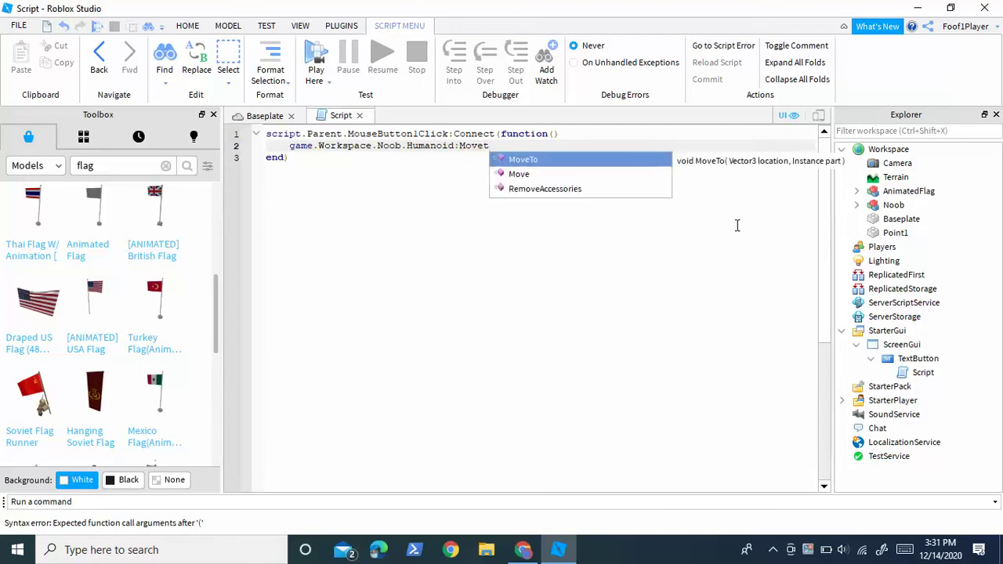
Step: Pass game.Workspace.Point1.Position as the MoveTo destination and return to the Baseplate scene view
type("g")
key("Tab")
type(".")
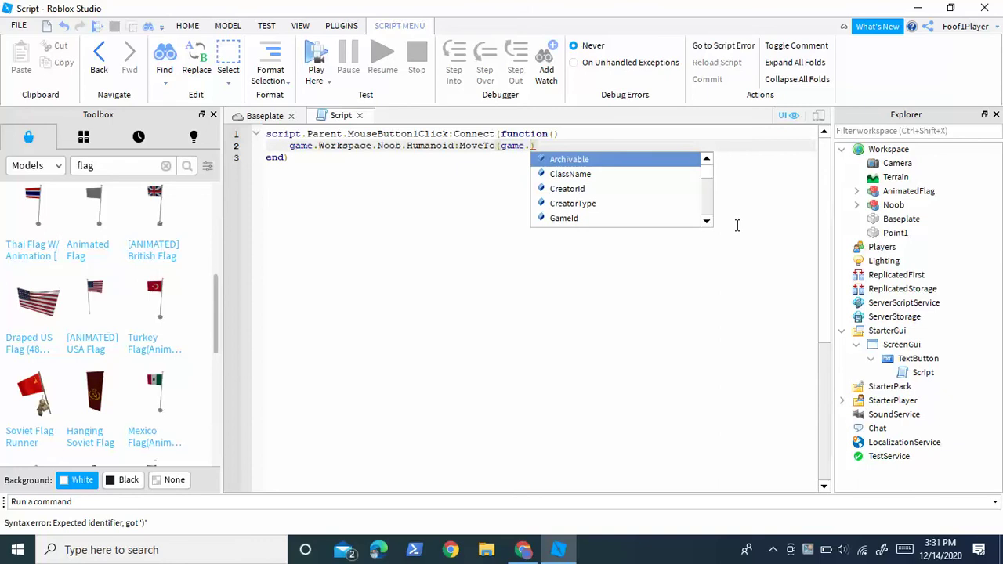
key("Escape")
type("w")
key("Tab")
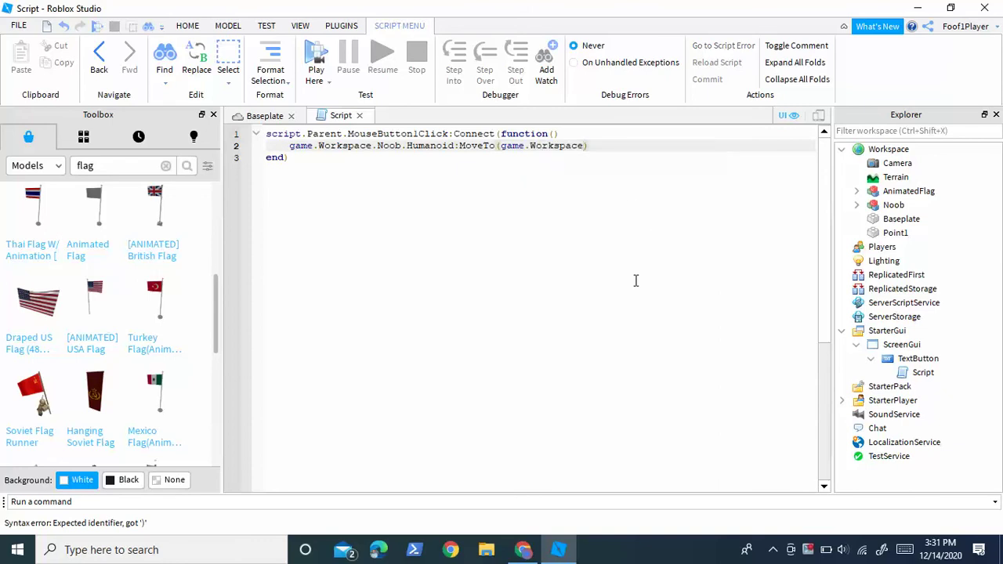
type(".poi")
key("Tab")
type(".")
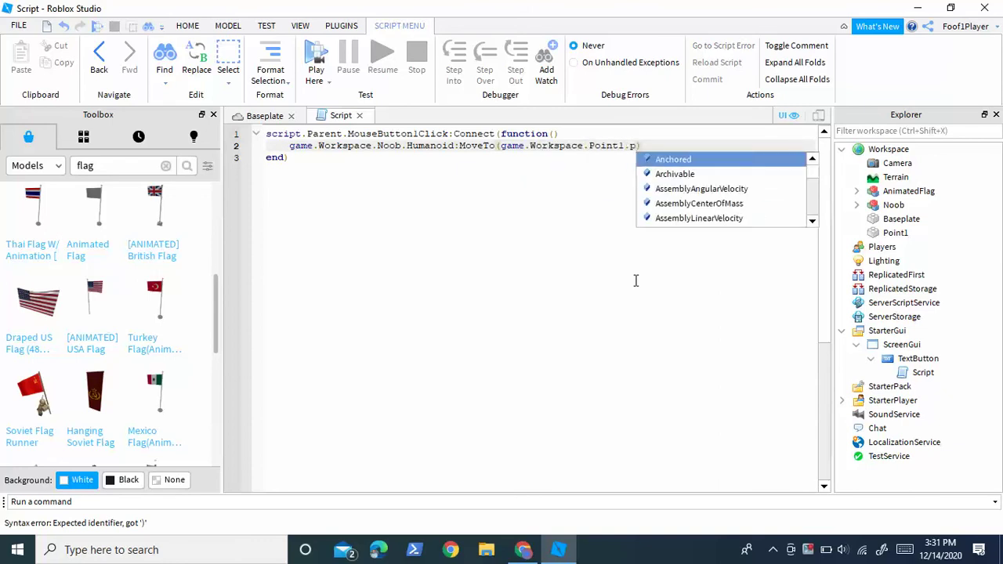
type("pos")
key("Tab")
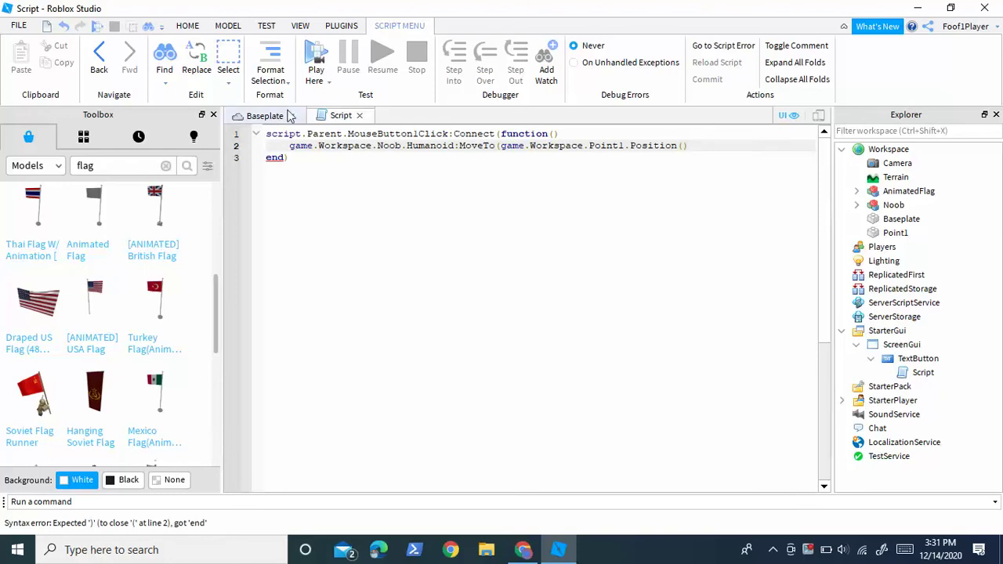
left_click(258, 116)
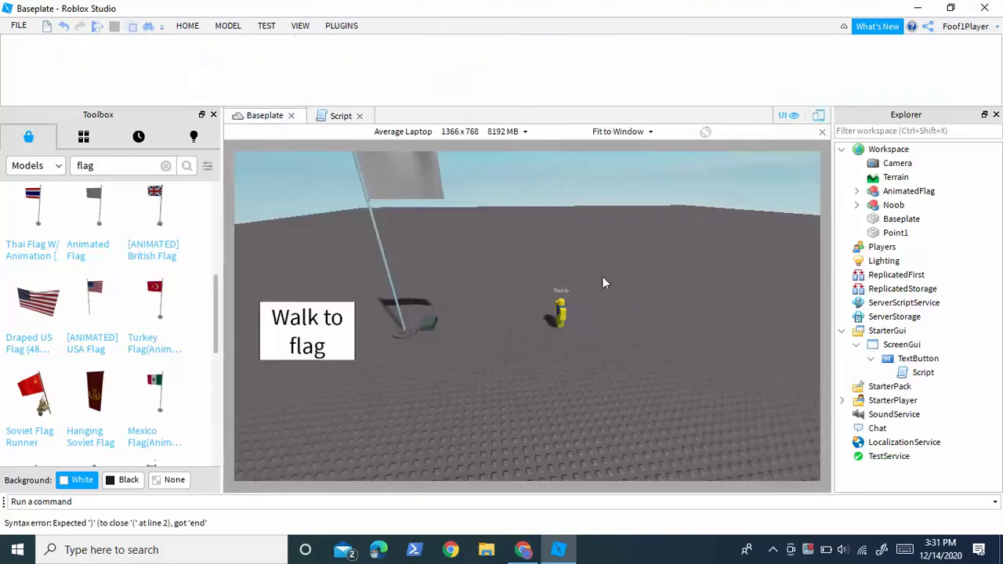
Step: Select the Point1 part and shift it slightly on the baseplate beside the flagpole
left_click(424, 322)
key("f")
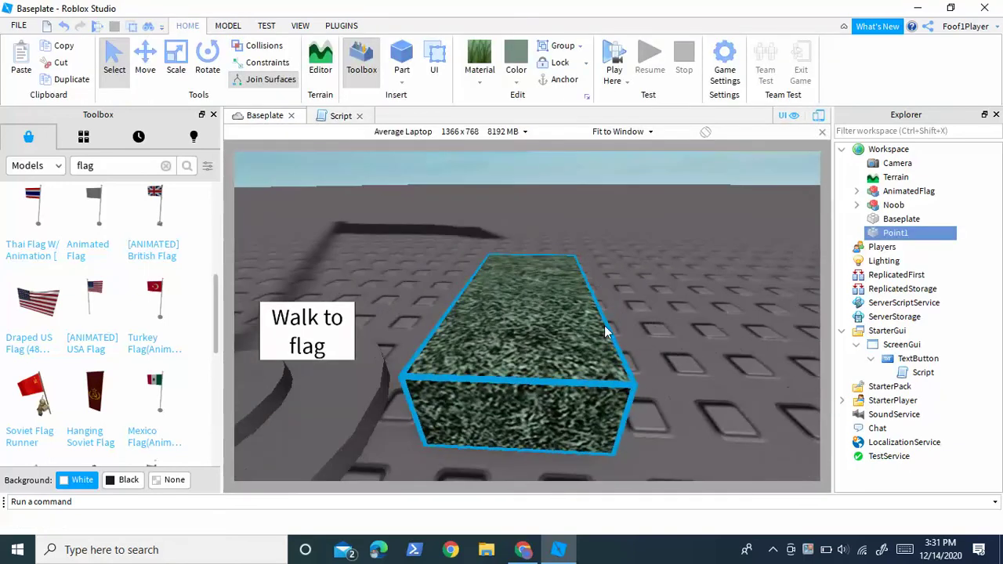
left_click_drag(522, 335, 533, 360)
left_click(678, 344)
scroll(678, 345, "down", 5)
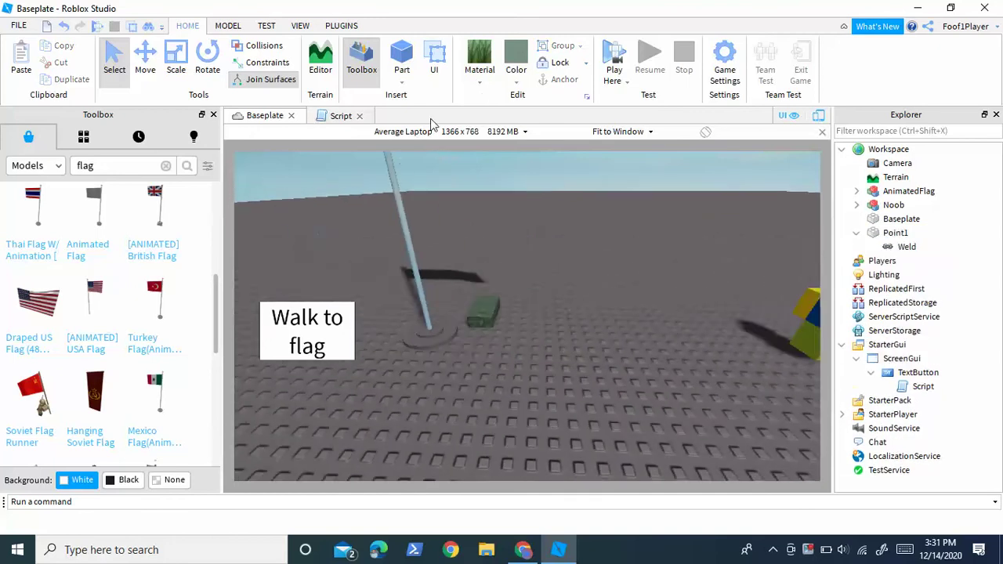
Step: Reopen the script and start a new line with game below the MoveTo call
left_click(343, 117)
key("Return")
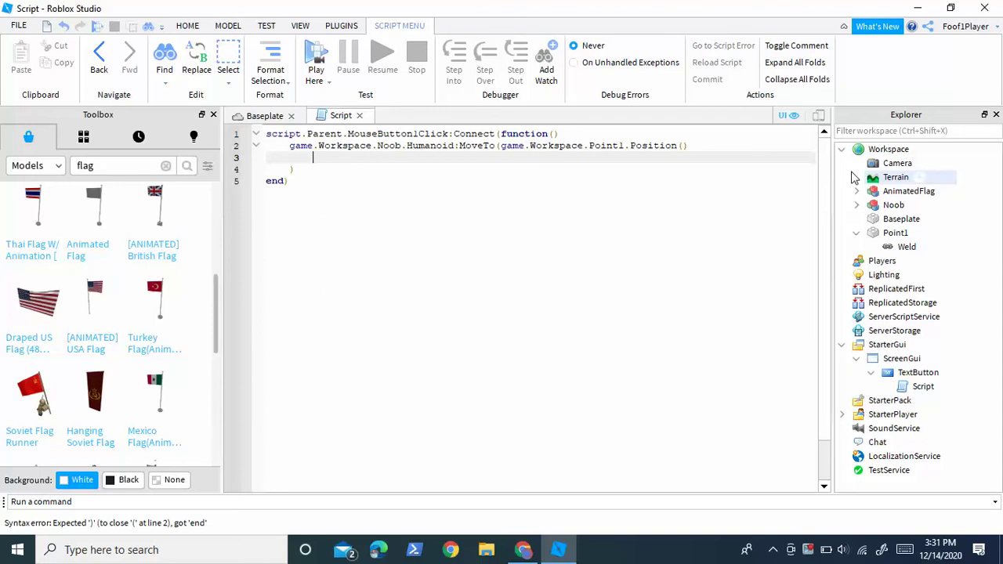
type("game")
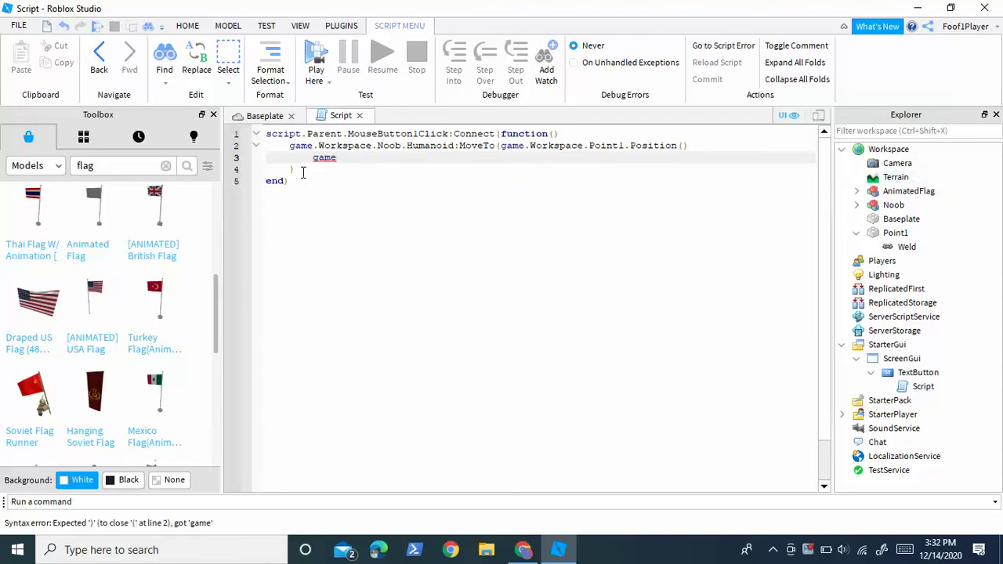
Step: Remove the stray closing parenthesis line and correct the MoveTo call so it ends in Point1.Position)
left_click(305, 172)
key("BackSpace")
key("BackSpace")
key("BackSpace")
key("BackSpace")
key("BackSpace")
key("BackSpace")
left_click(696, 146)
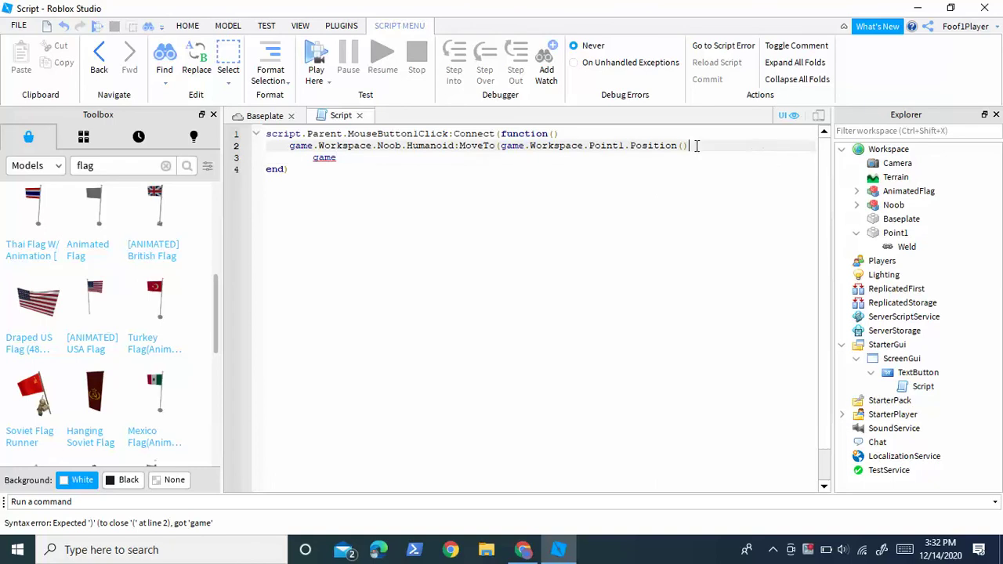
key("BackSpace")
key("BackSpace")
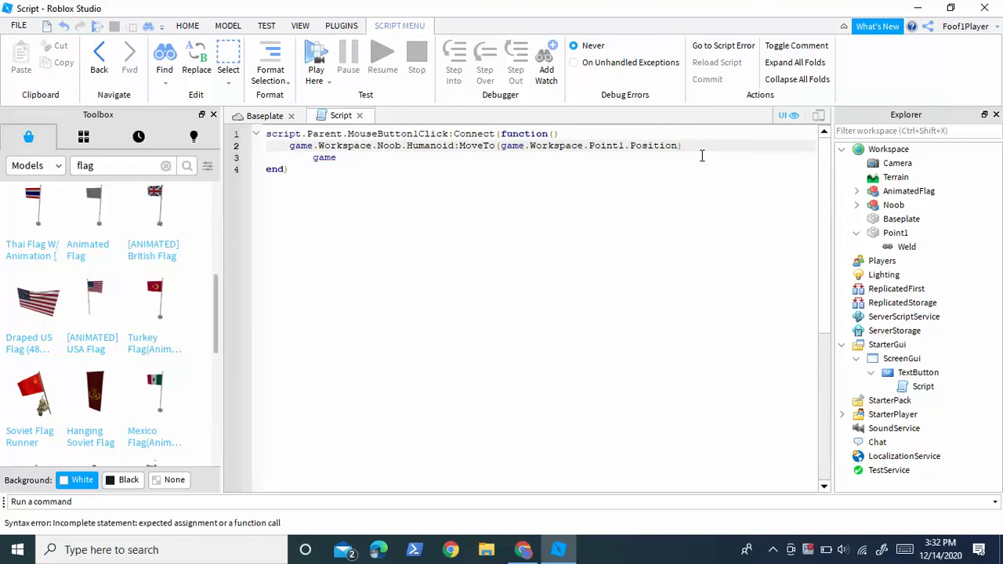
Step: Extend the new line to game.Workspace.Noob and align its indentation with the MoveTo line
left_click(702, 156)
type(".Workspace")
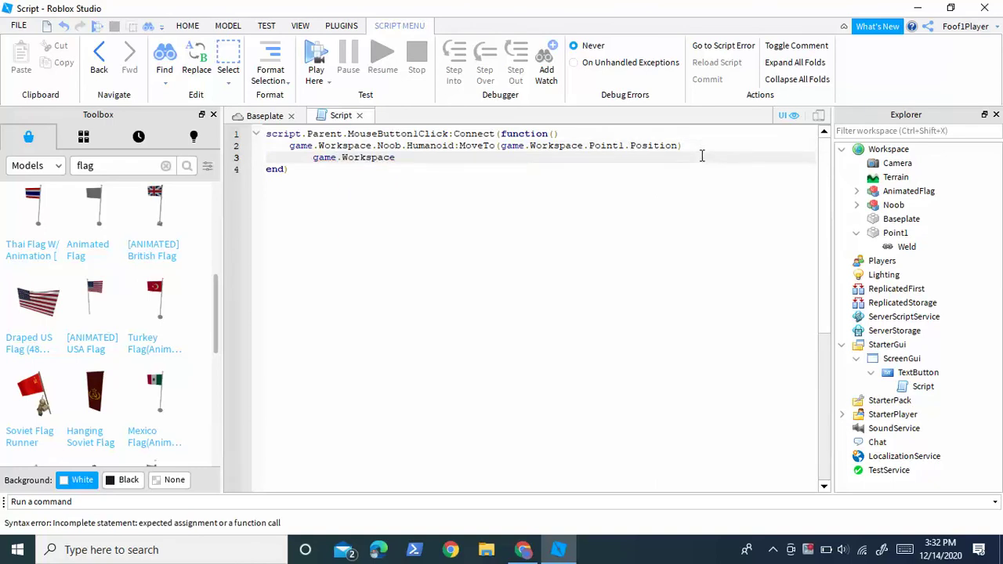
type(".Noob")
left_click(314, 157)
key("BackSpace")
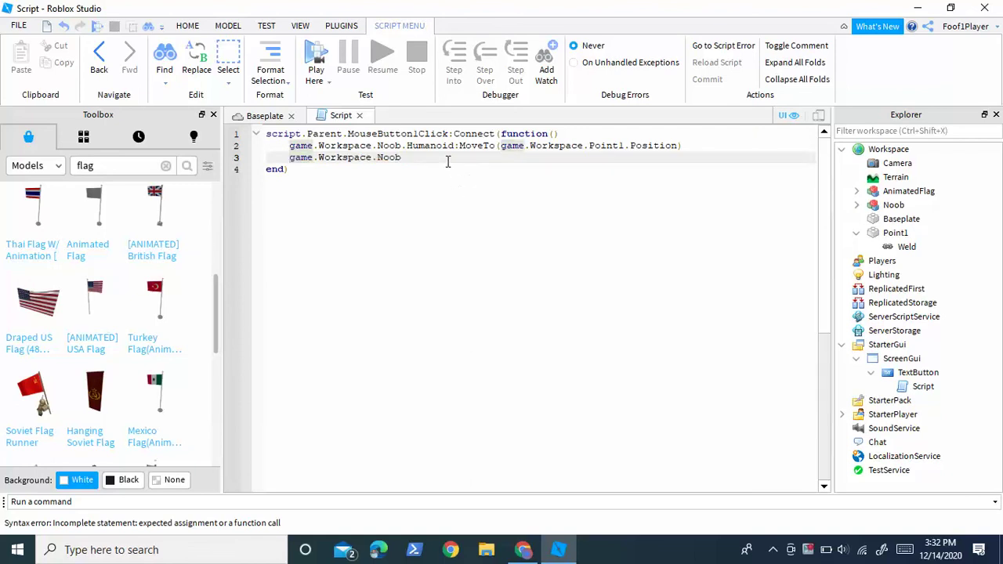
Step: Complete the third line as game.Workspace.Noob.Humanoid.MoveToFinished:Wait()
left_click(449, 162)
type(".Humanoid.")
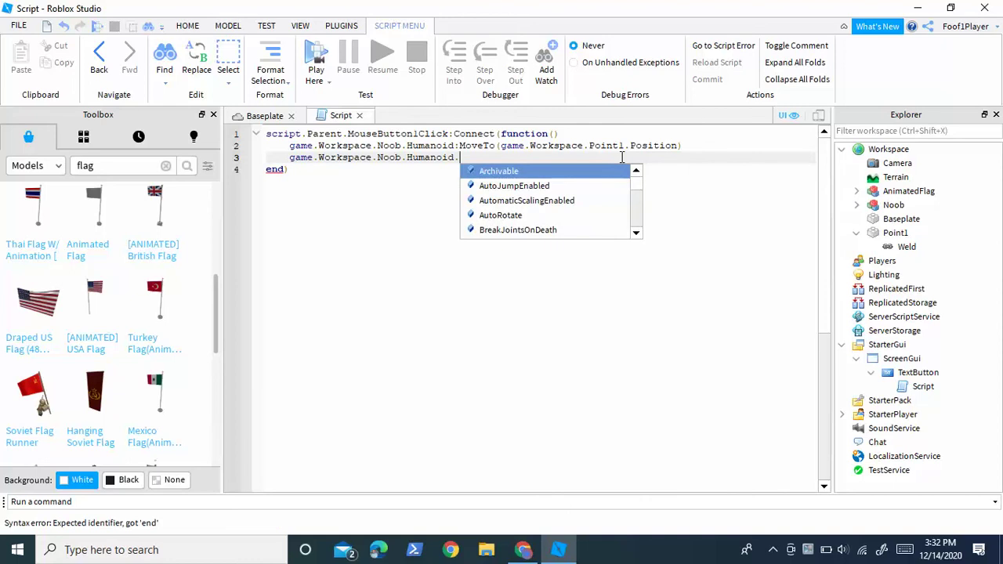
key("Escape")
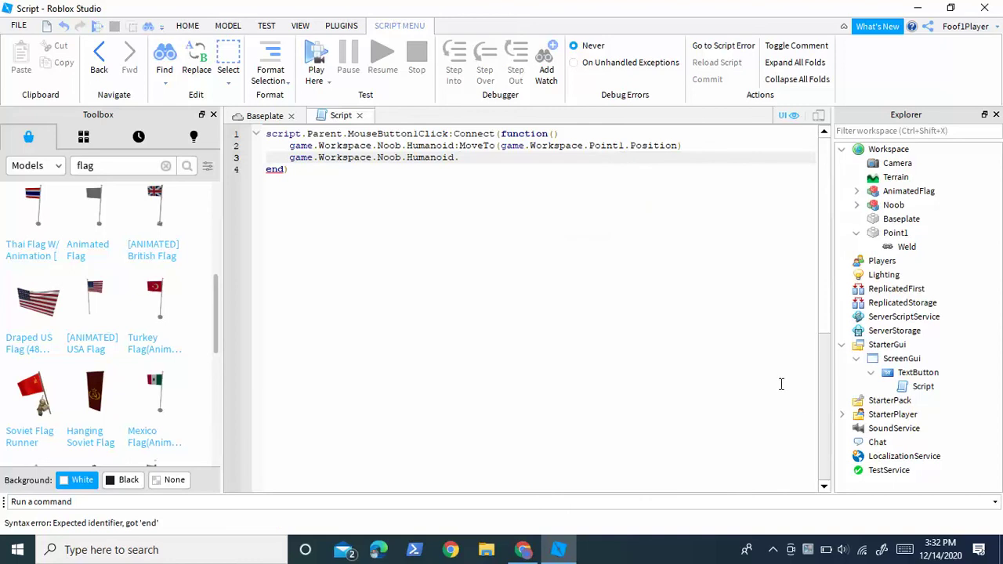
type("move")
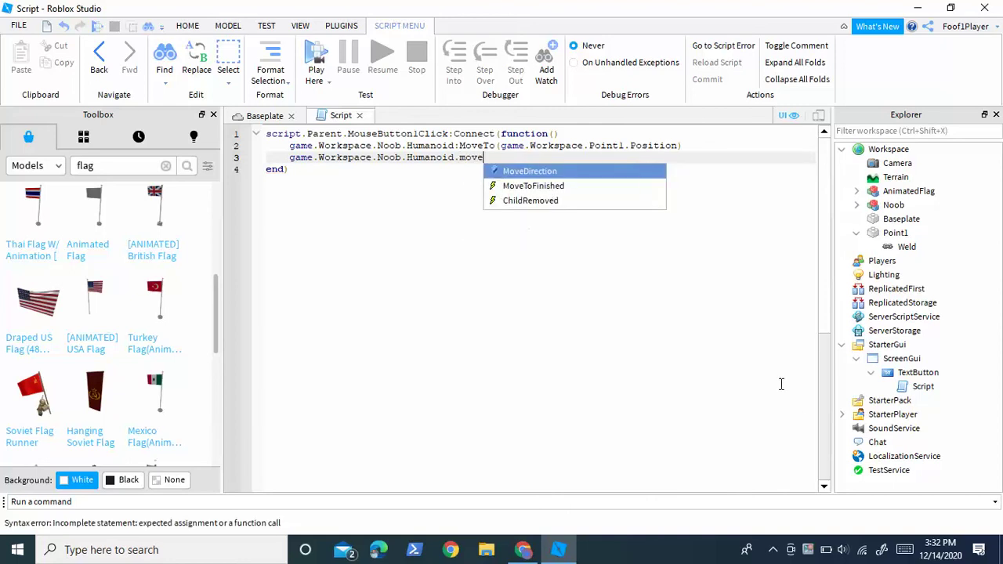
type("ToFinished:w")
key("Tab")
type("()")
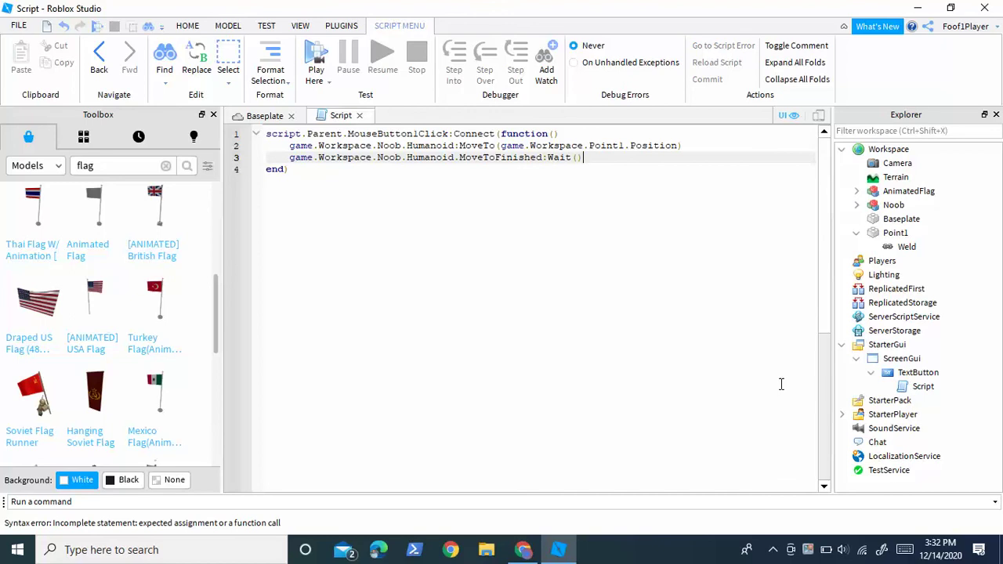
left_click(782, 384)
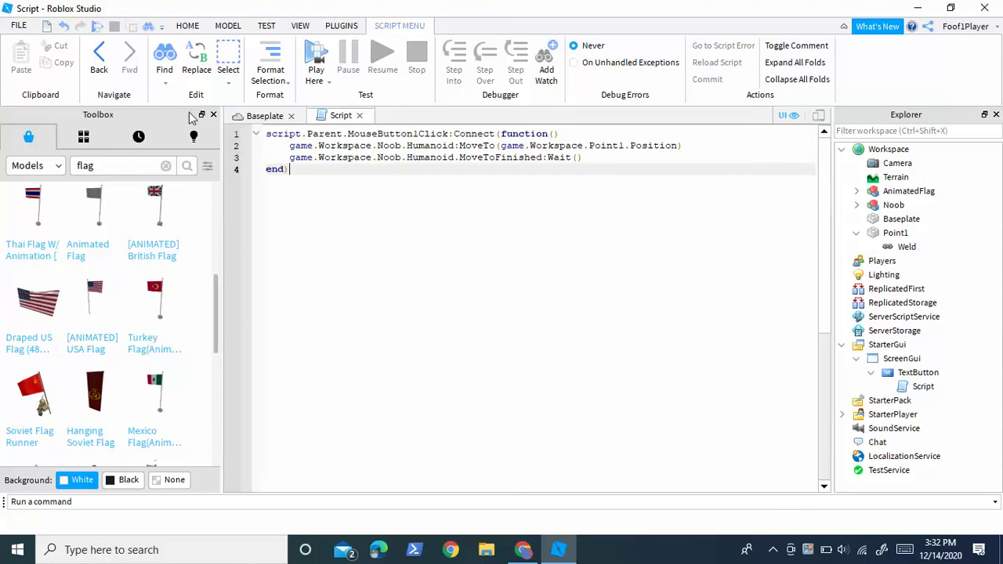
Step: Clear the flag search from the model library and return to the Baseplate scene view
left_click(167, 166)
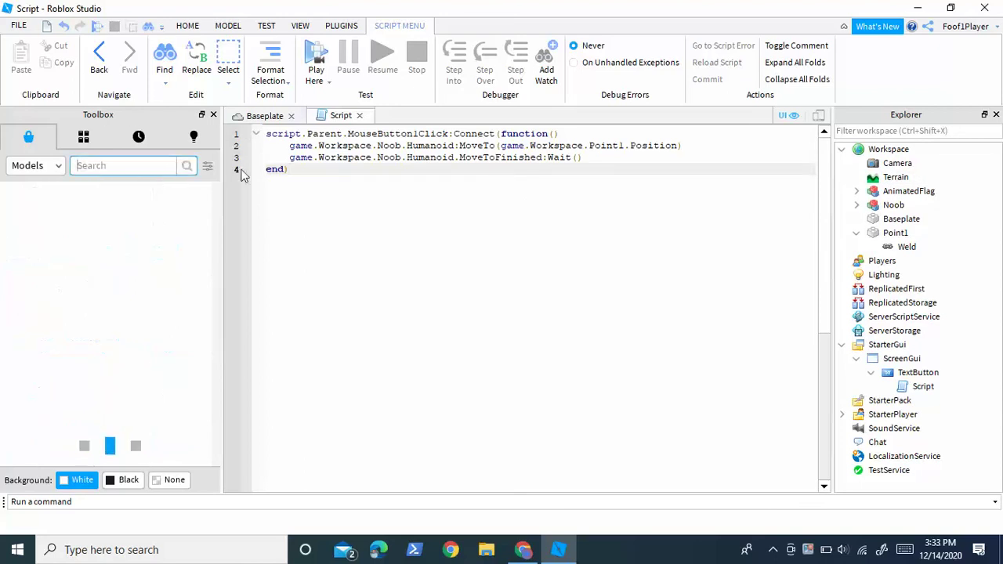
left_click(306, 157)
left_click(267, 118)
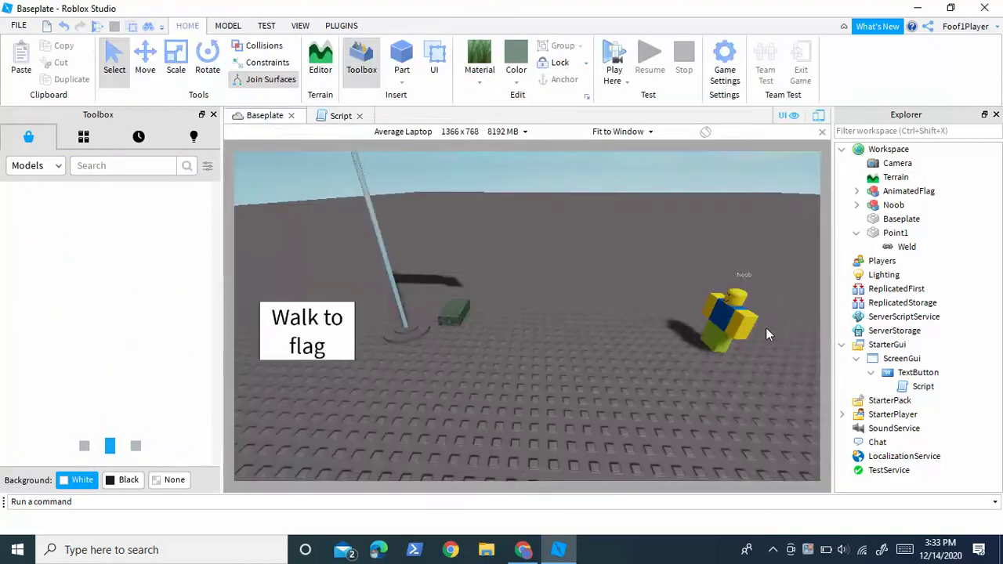
Step: Examine the Noob model's child objects and the code of the script under TextButton, then return to the scene
right_click_drag(766, 329, 729, 340)
scroll(705, 337, "up", 2)
left_click(649, 329)
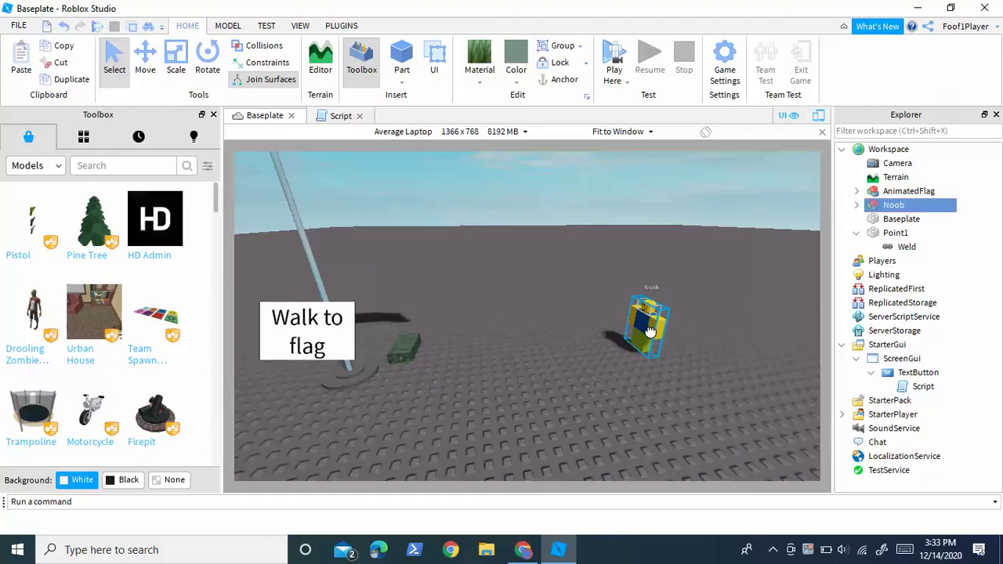
right_click_drag(649, 333, 588, 333)
left_click(857, 204)
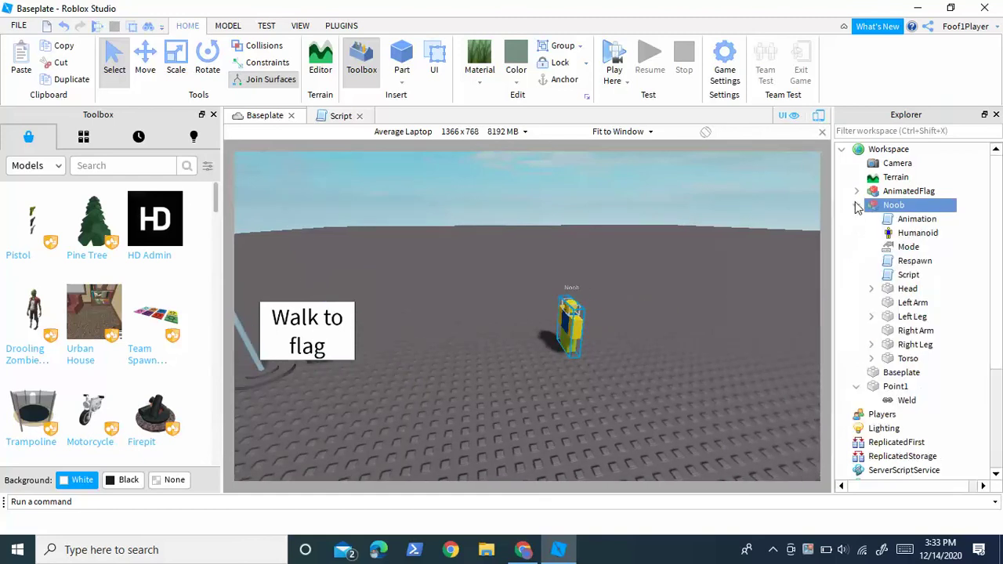
left_click(857, 204)
right_click_drag(755, 259, 686, 338)
left_click(685, 337)
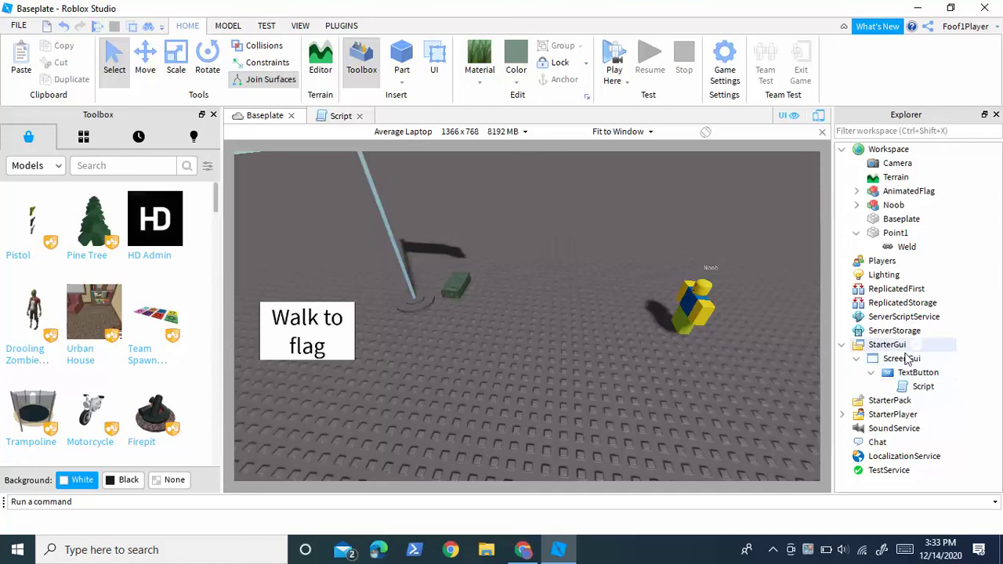
right_click(915, 391)
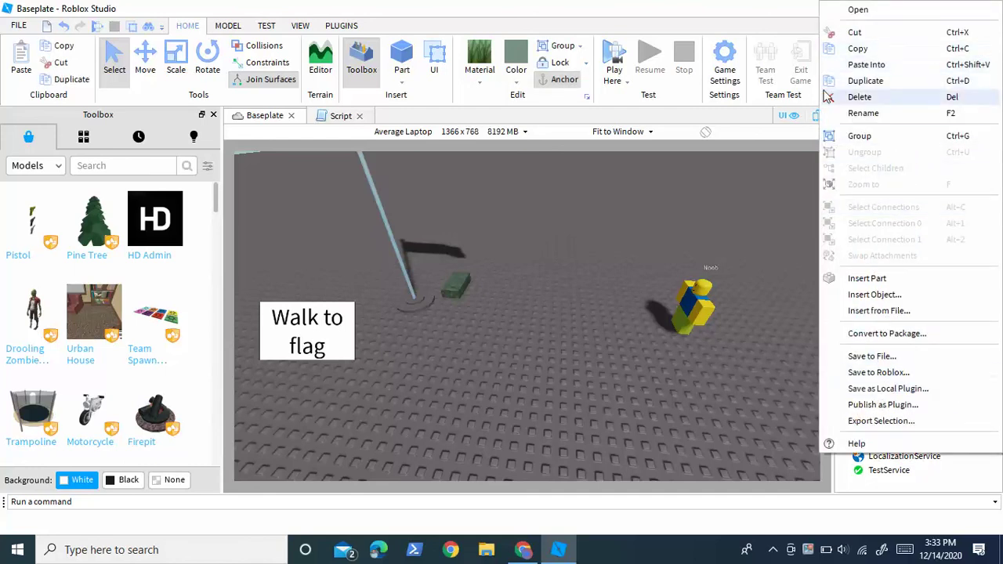
left_click(858, 9)
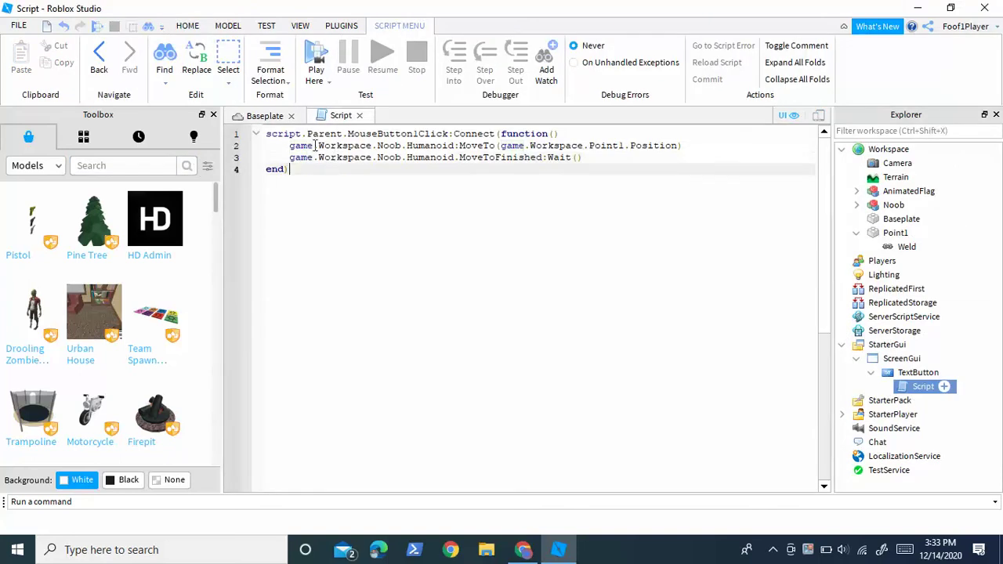
left_click(264, 115)
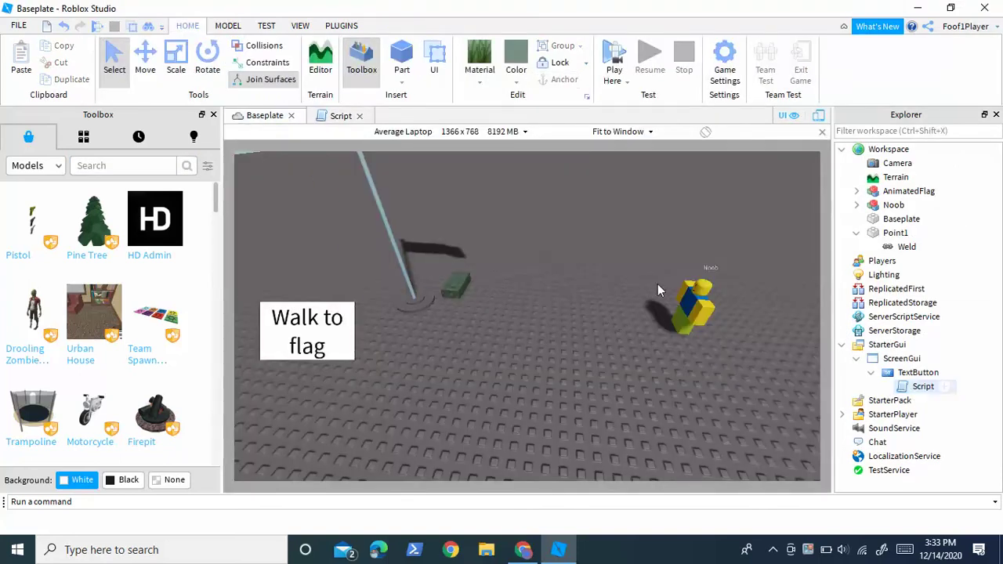
Step: Start a playtest and activate the Walk to flag button
right_click_drag(640, 254, 598, 321)
key("s")
left_click(624, 52)
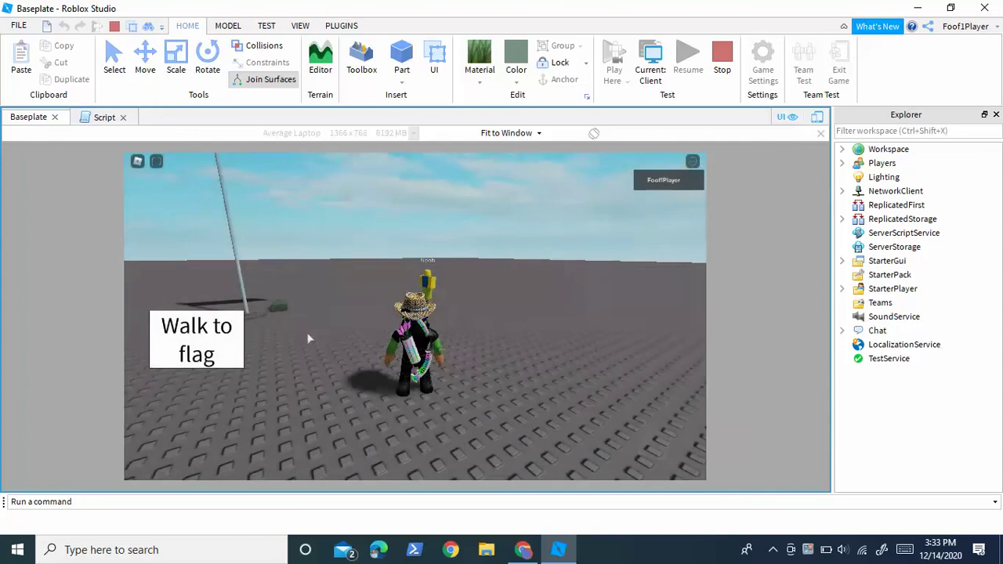
right_click_drag(308, 339, 301, 346)
left_click(198, 329)
Step: Walk the player character over to Noob at the flag to check the movement, and end the playtest
key("w")
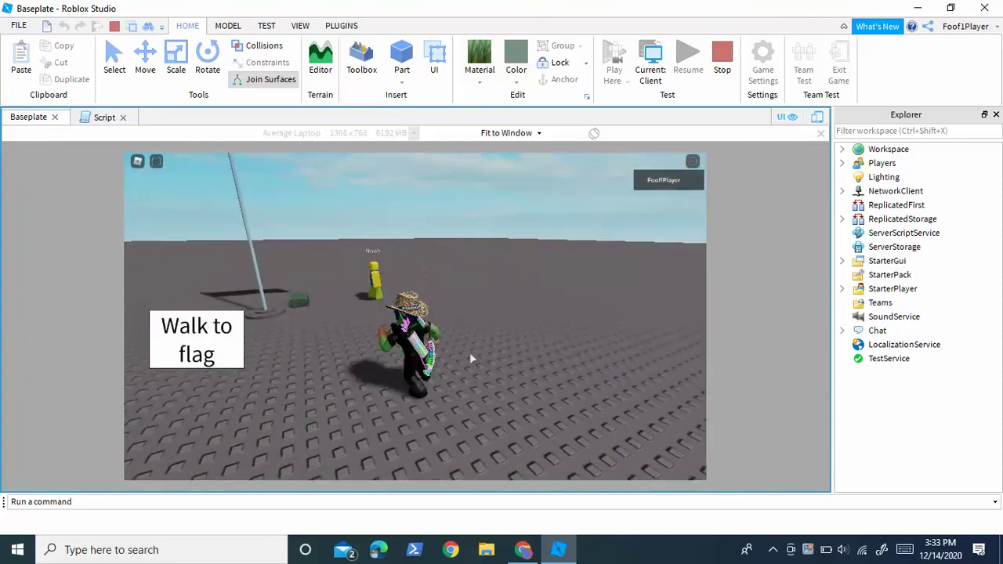
right_click_drag(469, 353, 469, 353)
key("s")
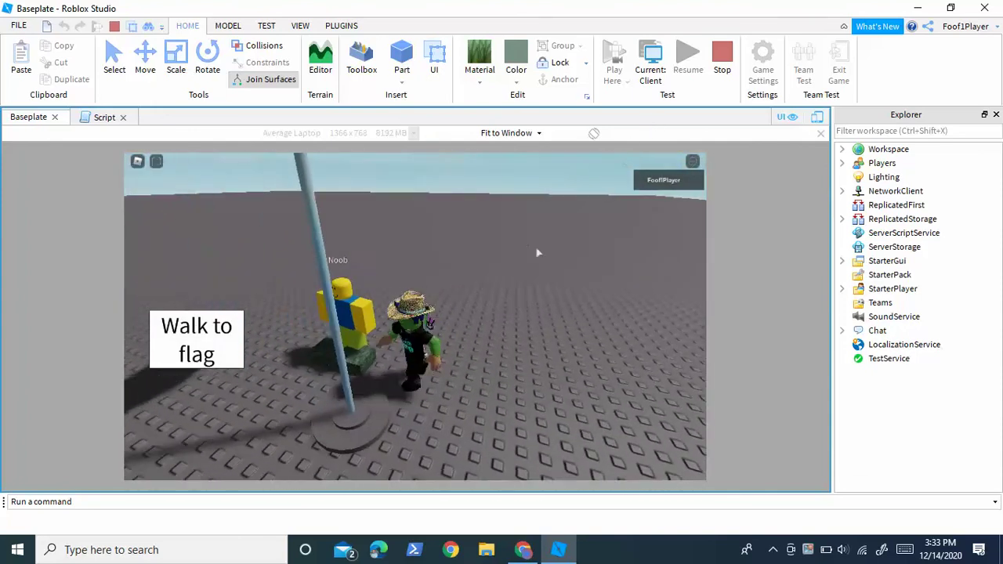
right_click_drag(536, 249, 536, 248)
key("a")
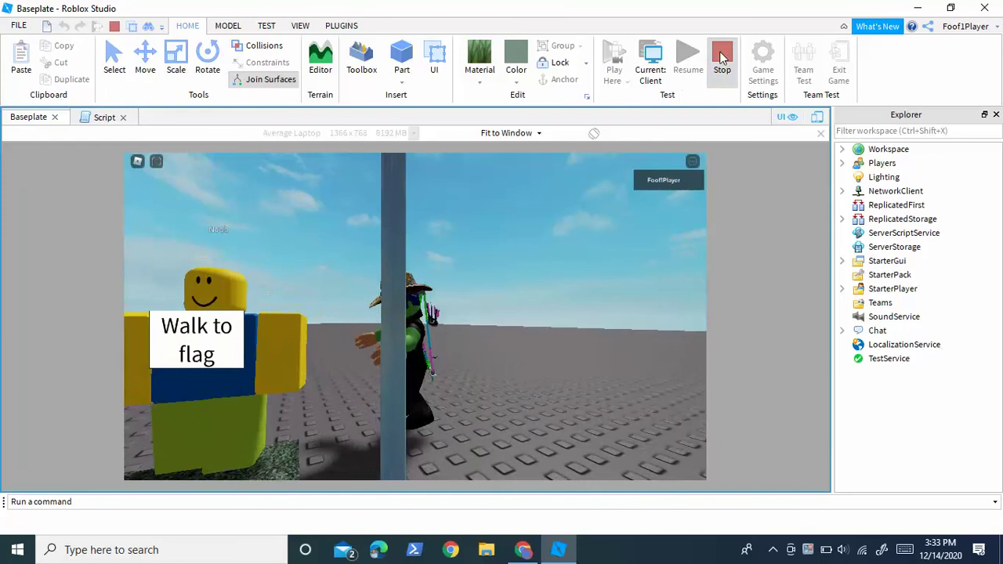
Step: Duplicate the Noob model and place the copy beside the original on the baseplate
key("w")
right_click_drag(533, 314, 534, 314)
left_click(574, 291)
key("f")
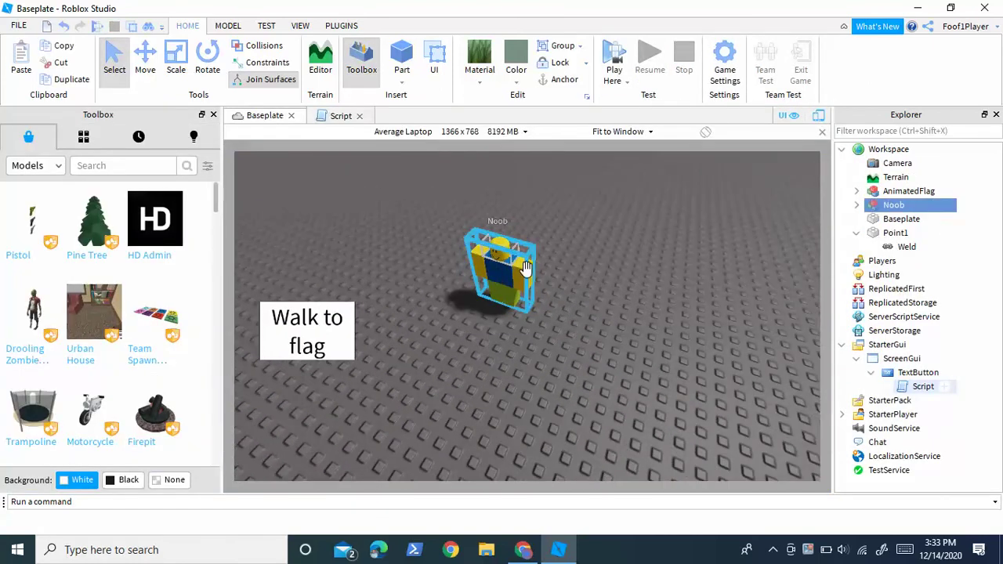
key("ctrl+d")
left_click_drag(516, 269, 586, 329)
key("s")
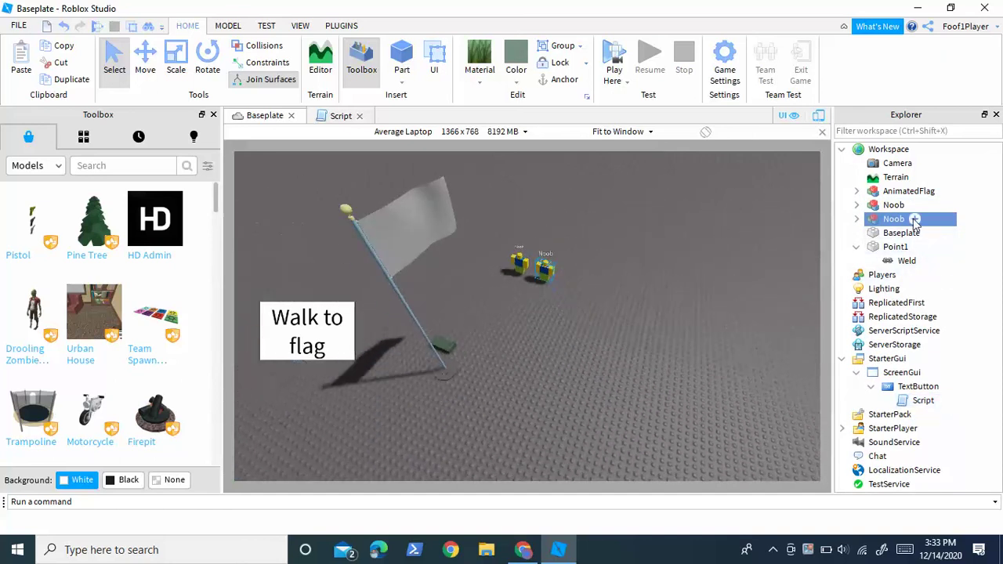
Step: Rename the duplicated Noob model to Noob1
left_click(909, 220)
left_click(911, 220)
type("1")
key("Return")
Step: Reopen the script under TextButton and add two empty lines after the MoveToFinished:Wait() line
left_click(605, 337)
key("w")
right_click_drag(604, 335, 603, 334)
key("w")
key("d")
key("w")
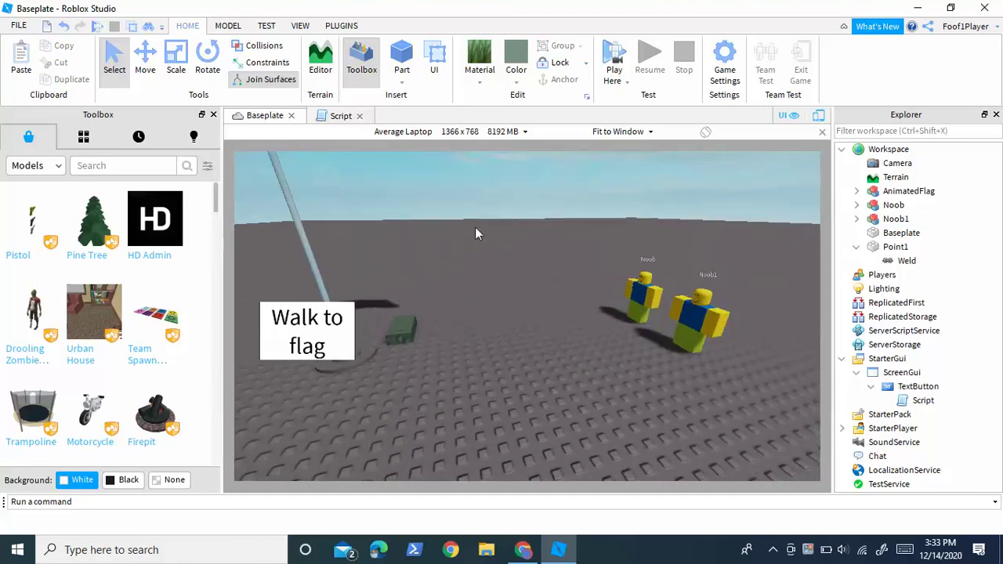
right_click(906, 401)
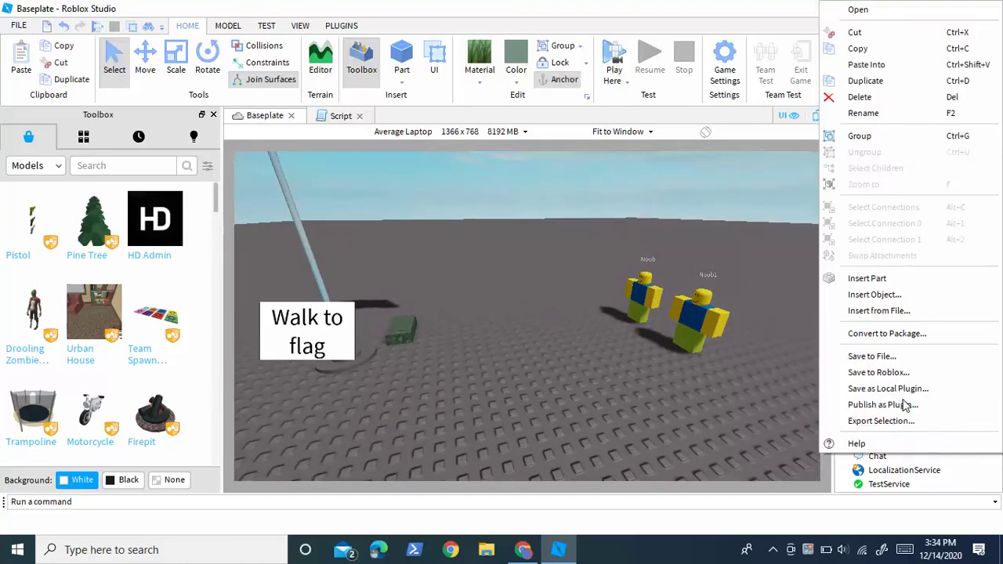
left_click(916, 8)
left_click(700, 156)
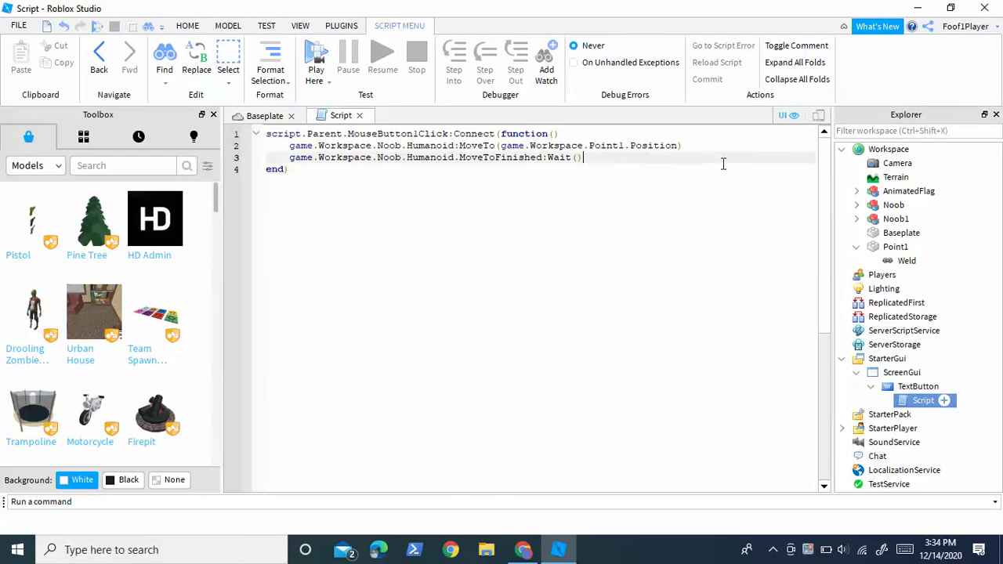
key("Return")
key("Return")
Step: Copy the MoveTo and MoveToFinished:Wait() lines and paste them below the originals inside the click handler
left_click_drag(595, 159, 205, 144)
key("ctrl+c")
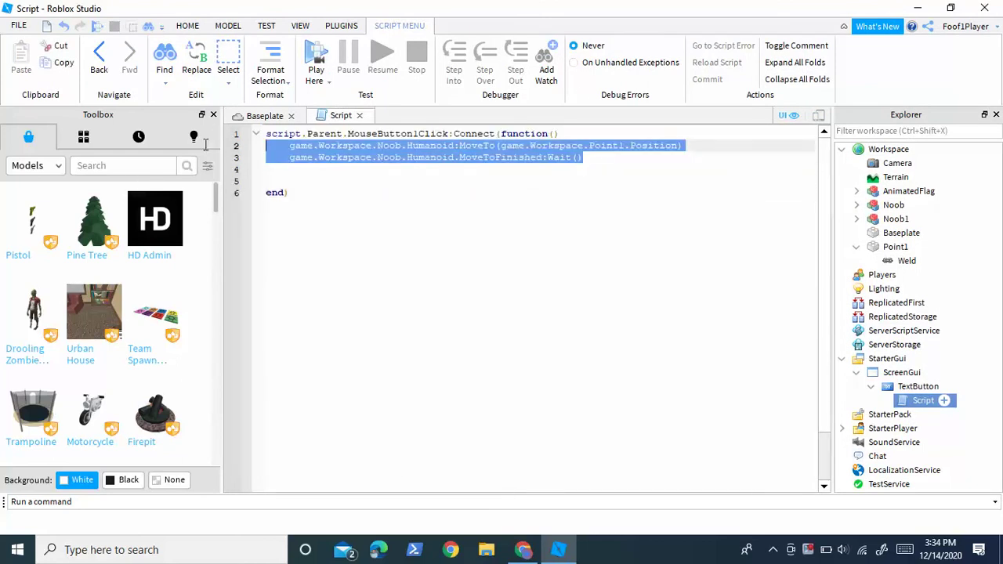
left_click(351, 178)
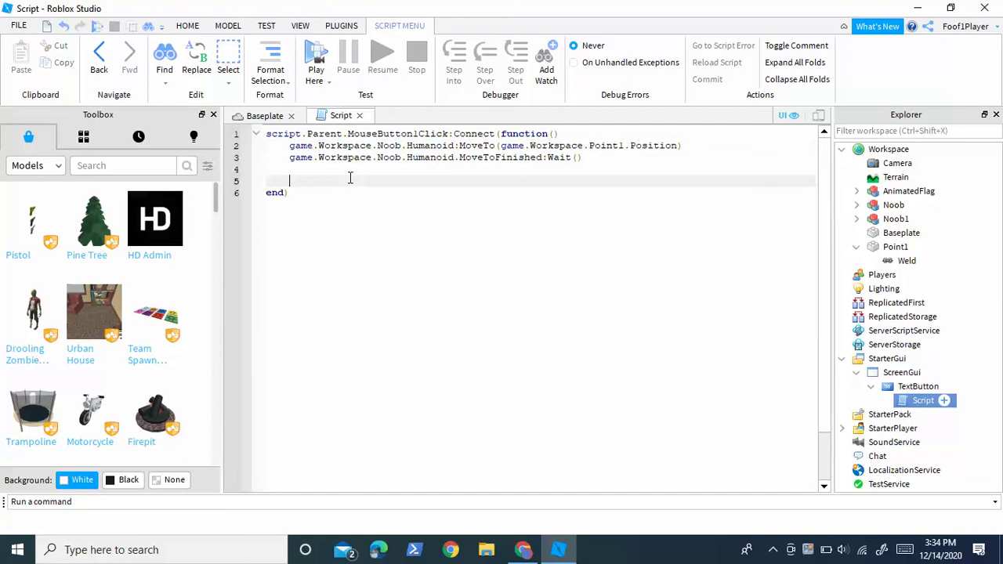
key("ctrl+v")
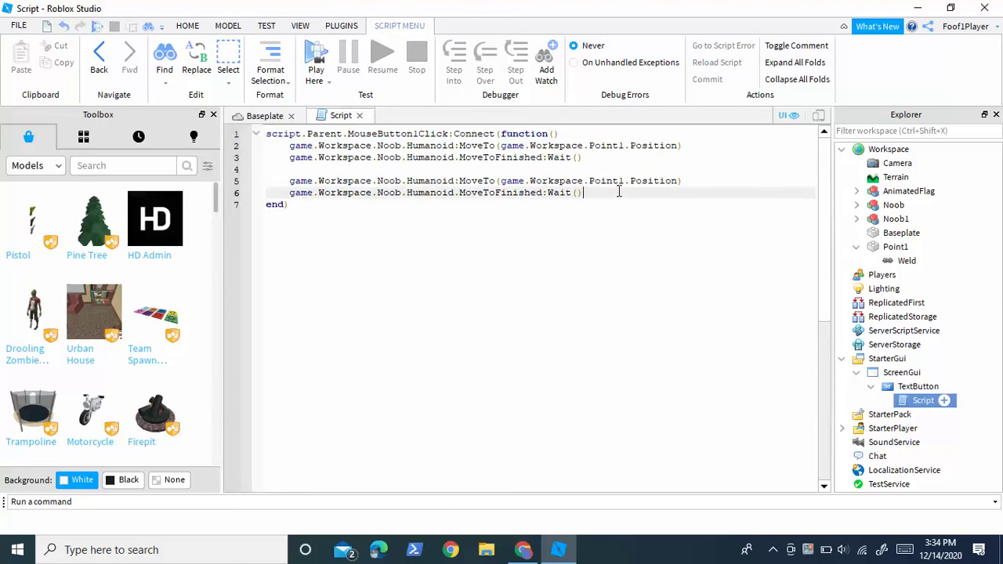
Step: Change Noob to Noob1 in both of the pasted lines
left_click(402, 181)
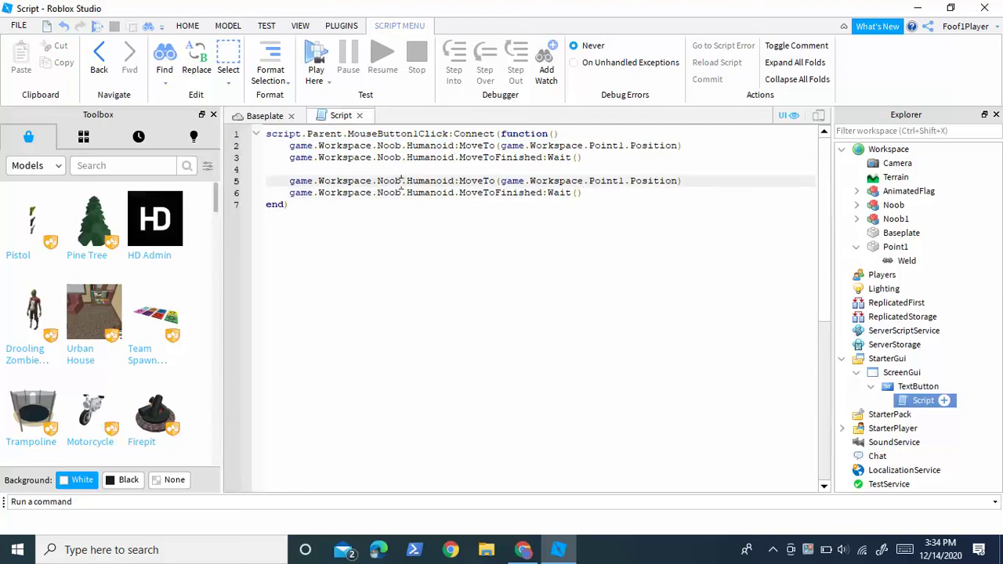
type("1")
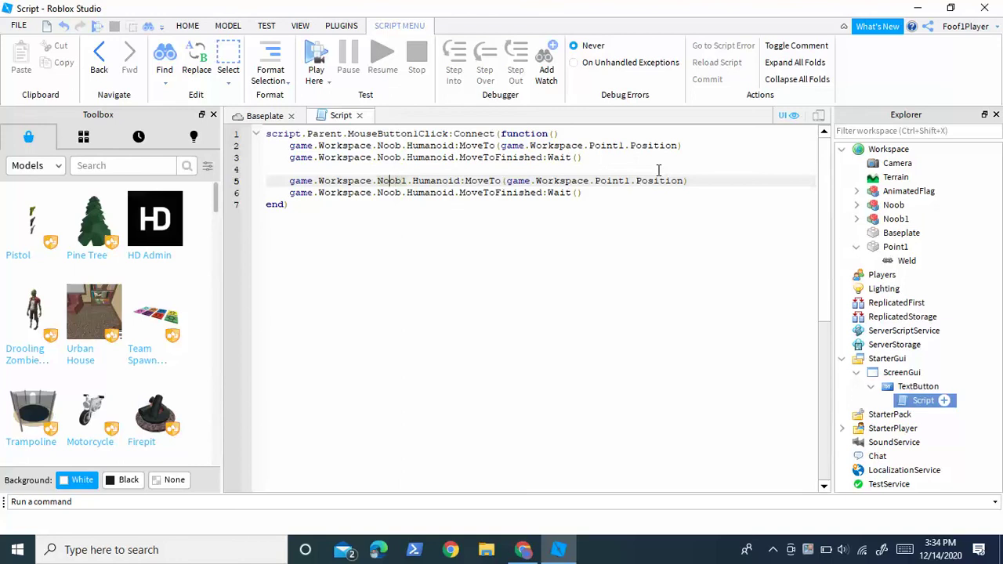
key("Down")
key("Left")
type("1")
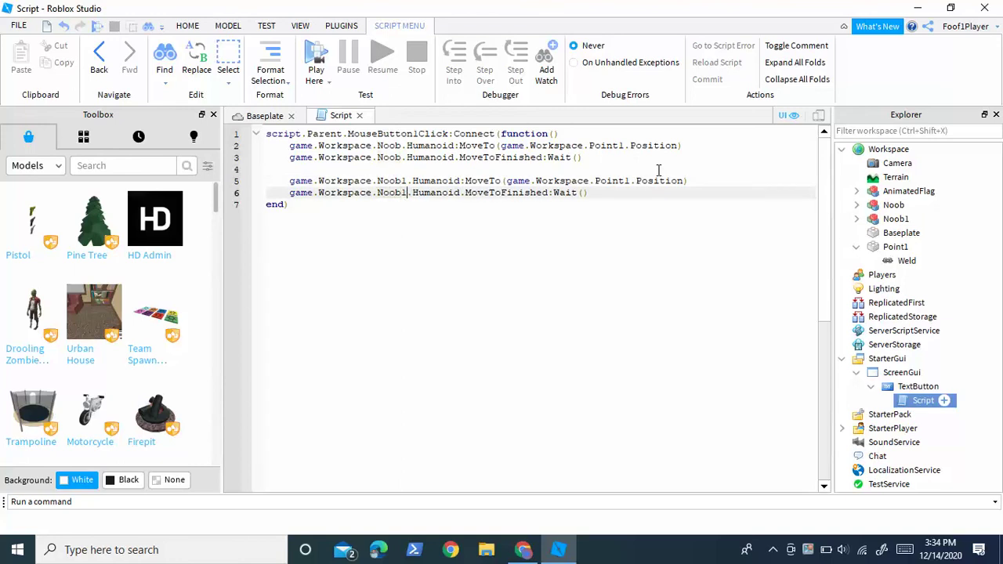
Step: Playtest the scene again and activate the Walk to flag button to watch Noob and Noob1 move
left_click(263, 116)
left_click(605, 64)
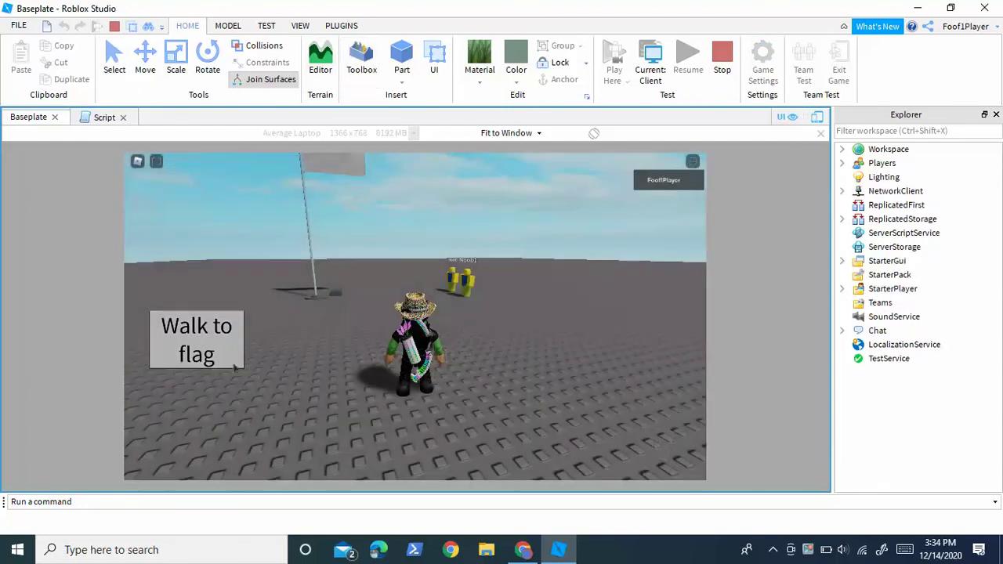
left_click(233, 366)
right_click_drag(394, 363, 394, 364)
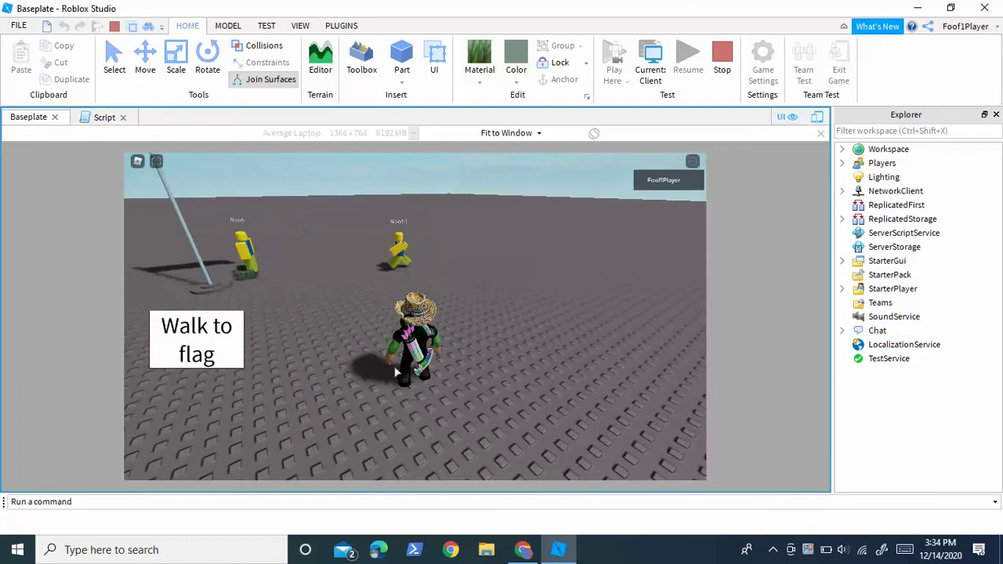